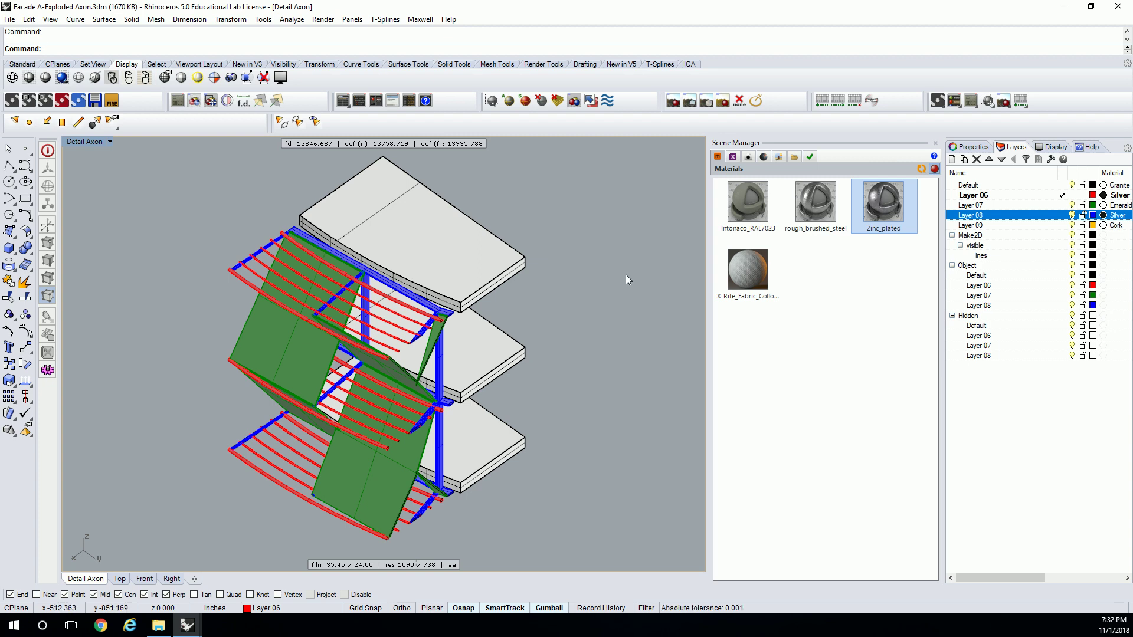
- Lift the three white floor slabs up-right off the facade frame, then nudge them back along X
scroll(477, 246, down, 8)
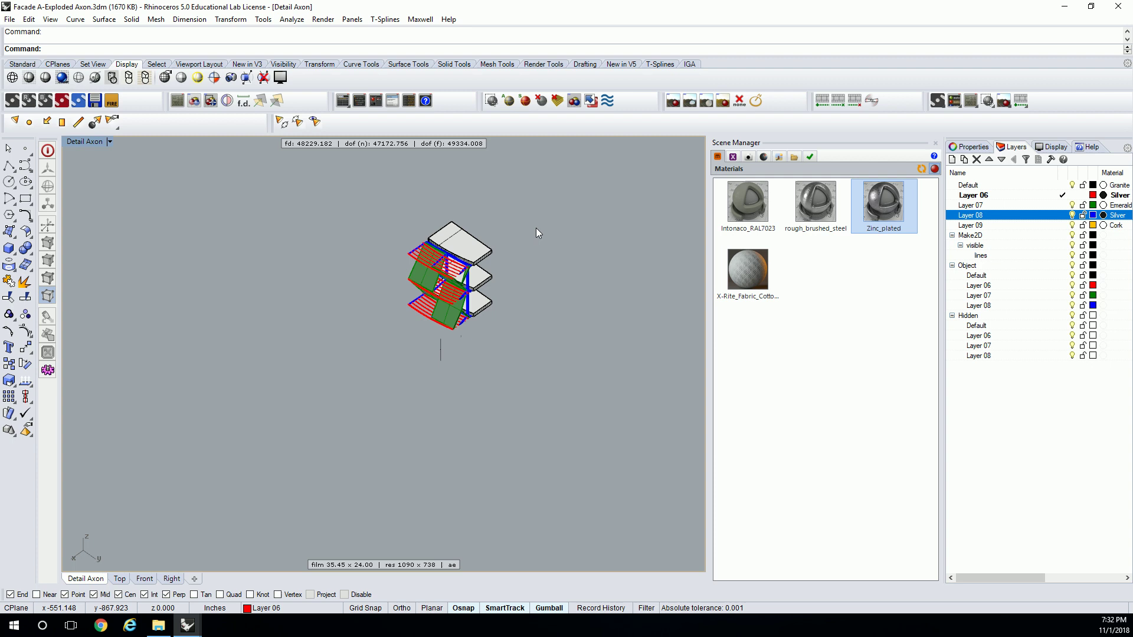
drag(537, 216, 481, 259)
click(536, 307)
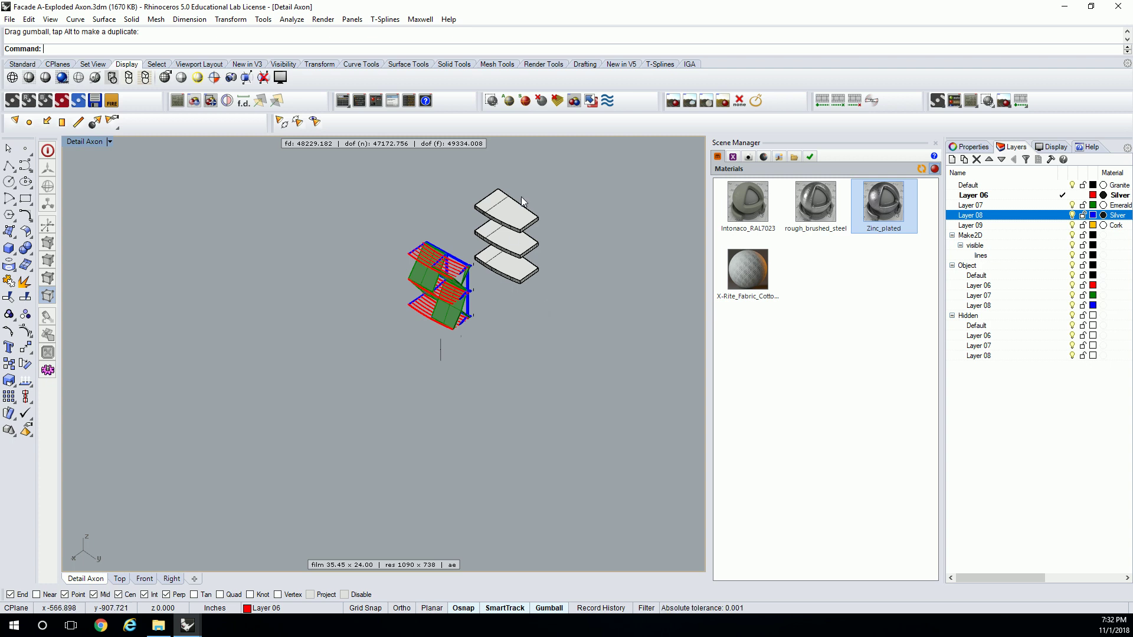
drag(522, 197, 508, 297)
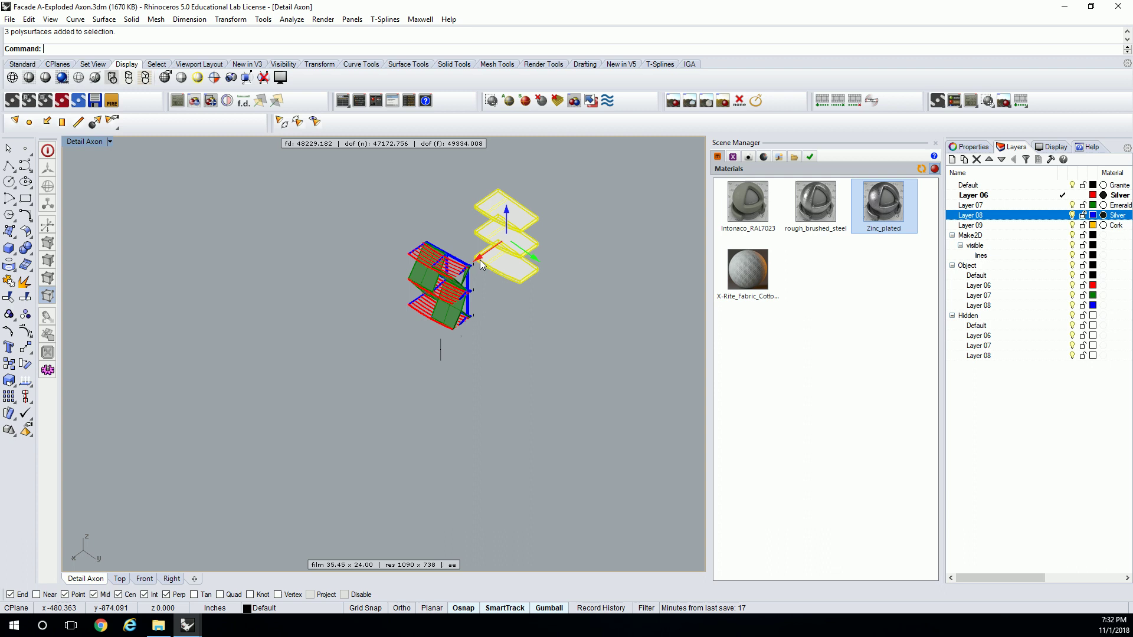
drag(480, 259, 468, 269)
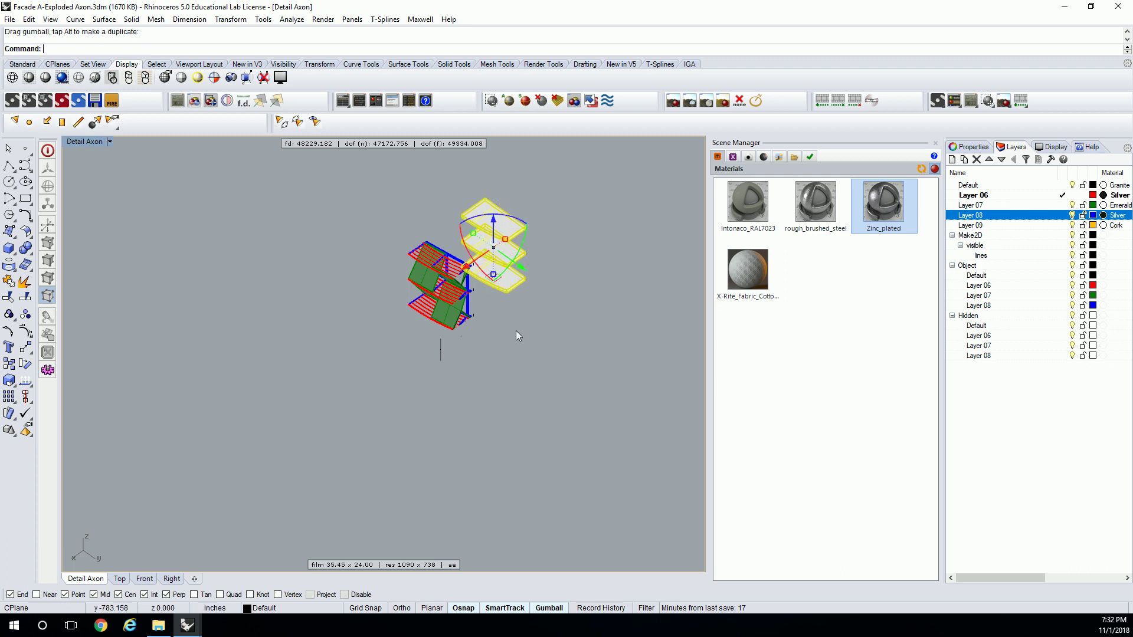
click(516, 332)
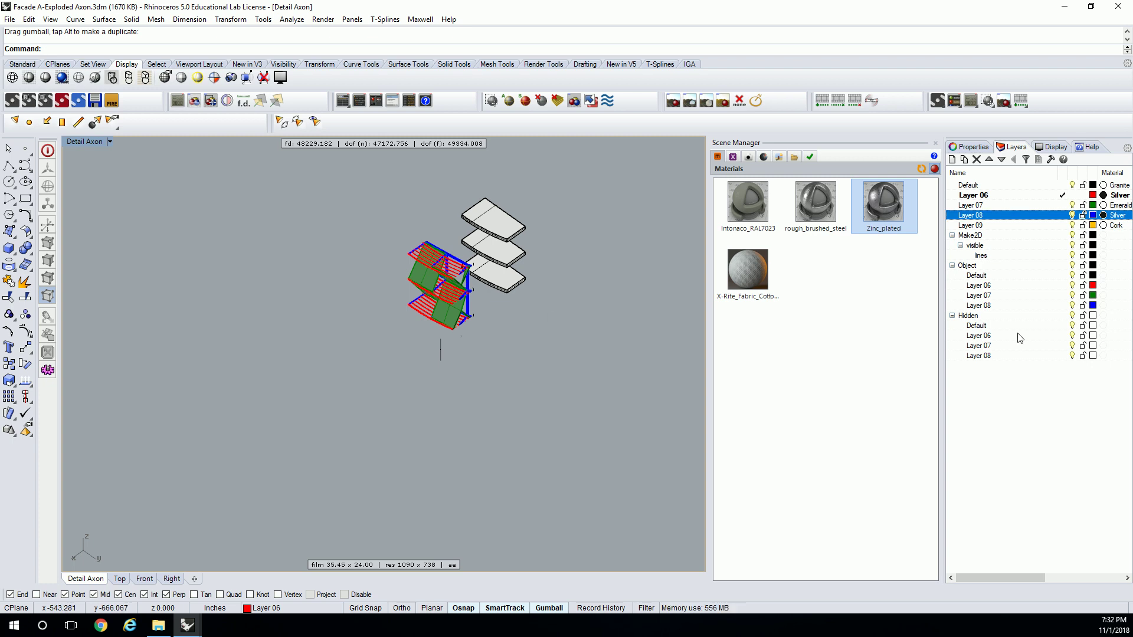
- Select all Layer 06 and Layer 07 objects and shift the louvres and panels down-left
right_click(1022, 199)
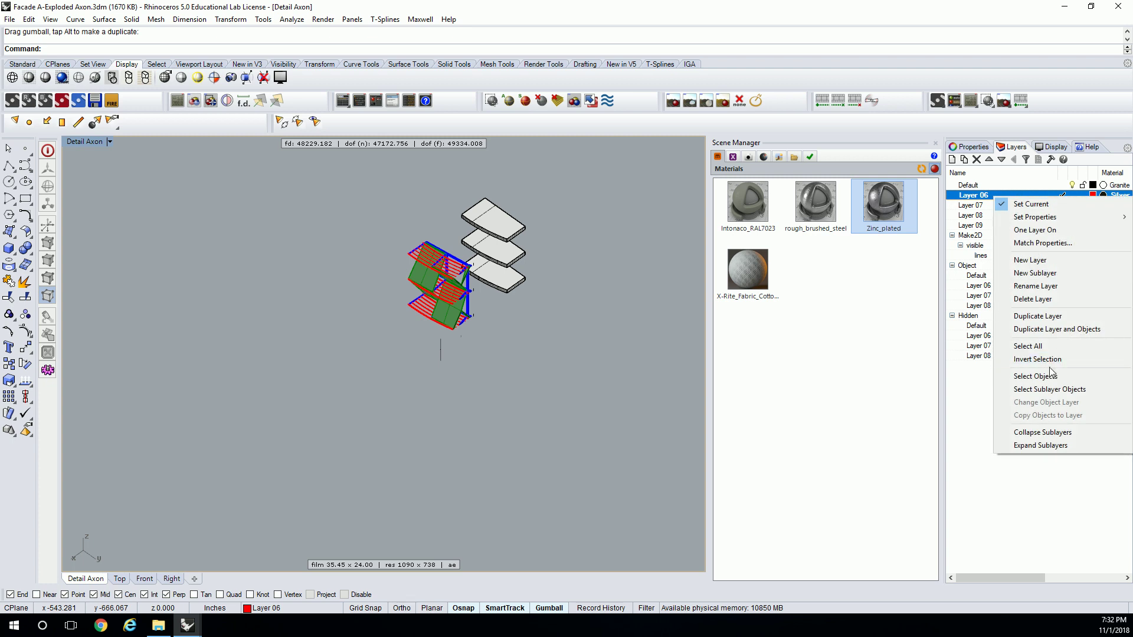
click(1033, 378)
click(996, 205)
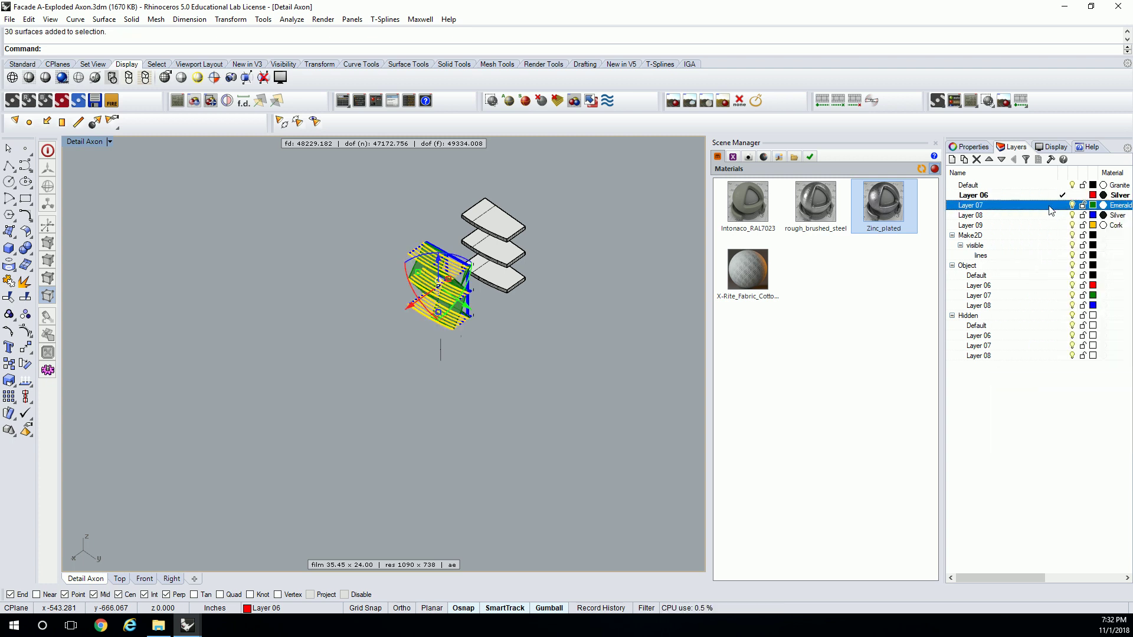
right_click(995, 205)
click(1037, 385)
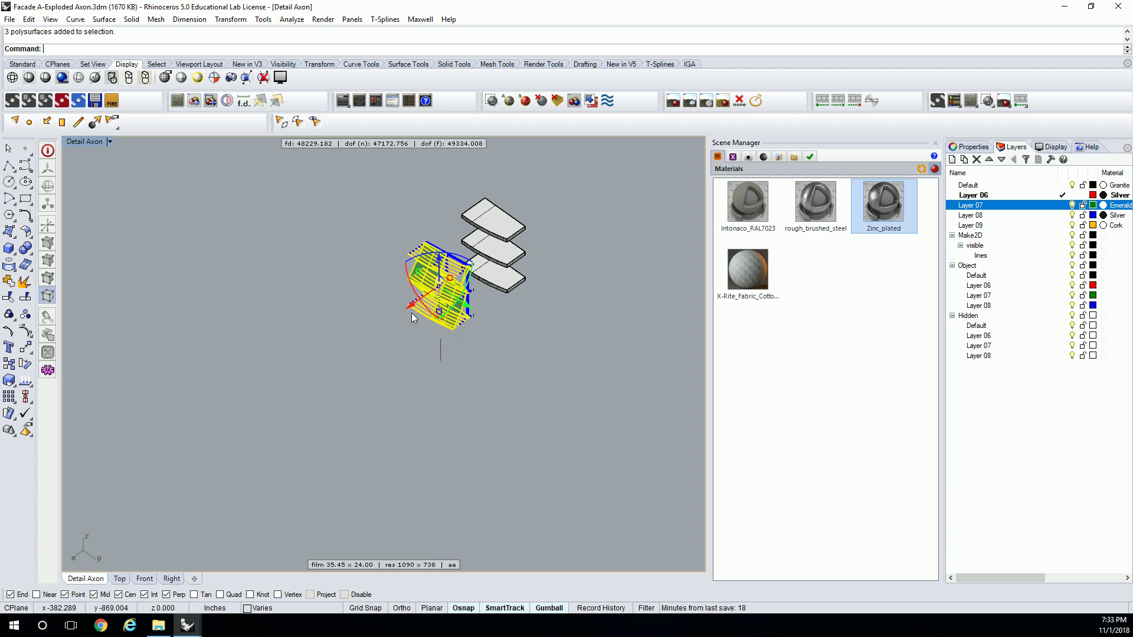
drag(412, 312, 381, 332)
click(470, 356)
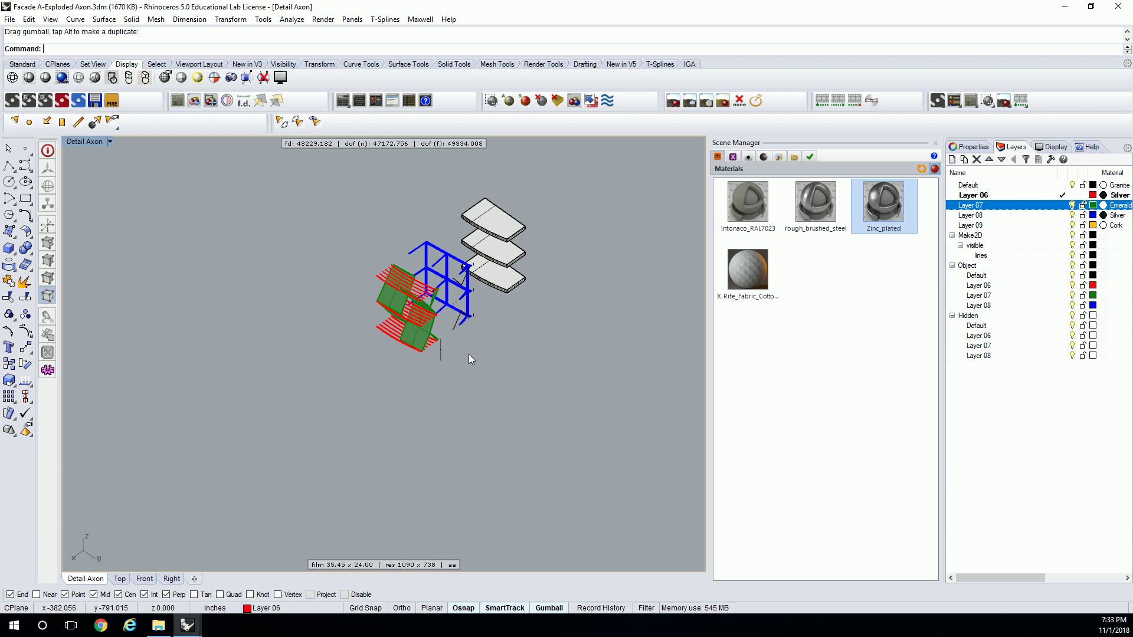
- Zoom in on the exploded Facade A assembly and bring up the Detail Axon viewport menu
scroll(522, 184, up, 5)
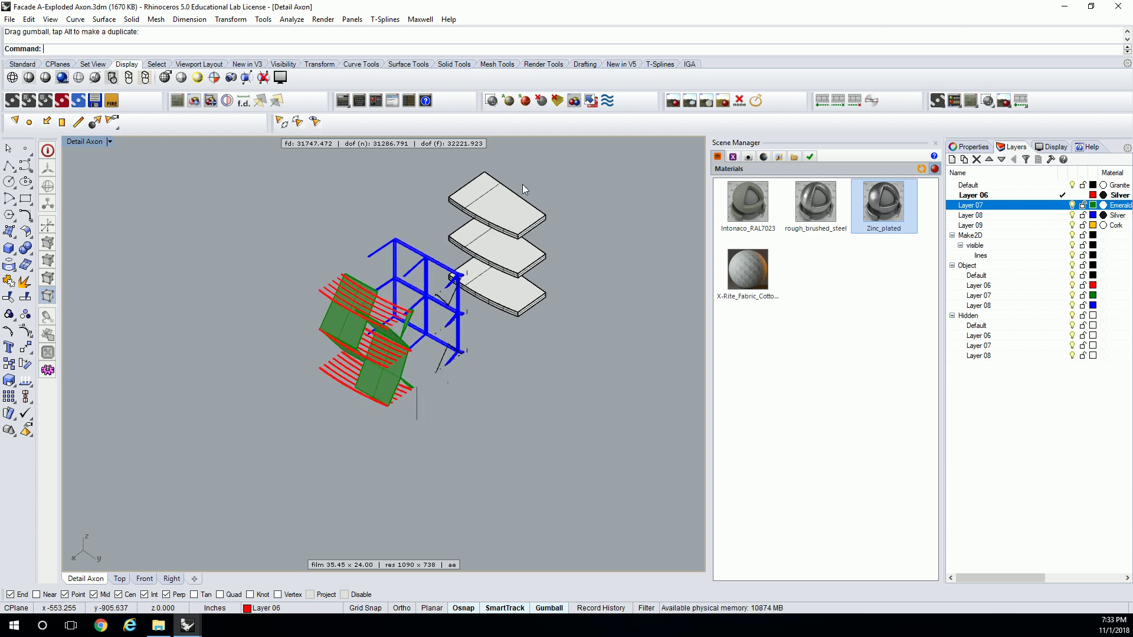
scroll(498, 194, up, 2)
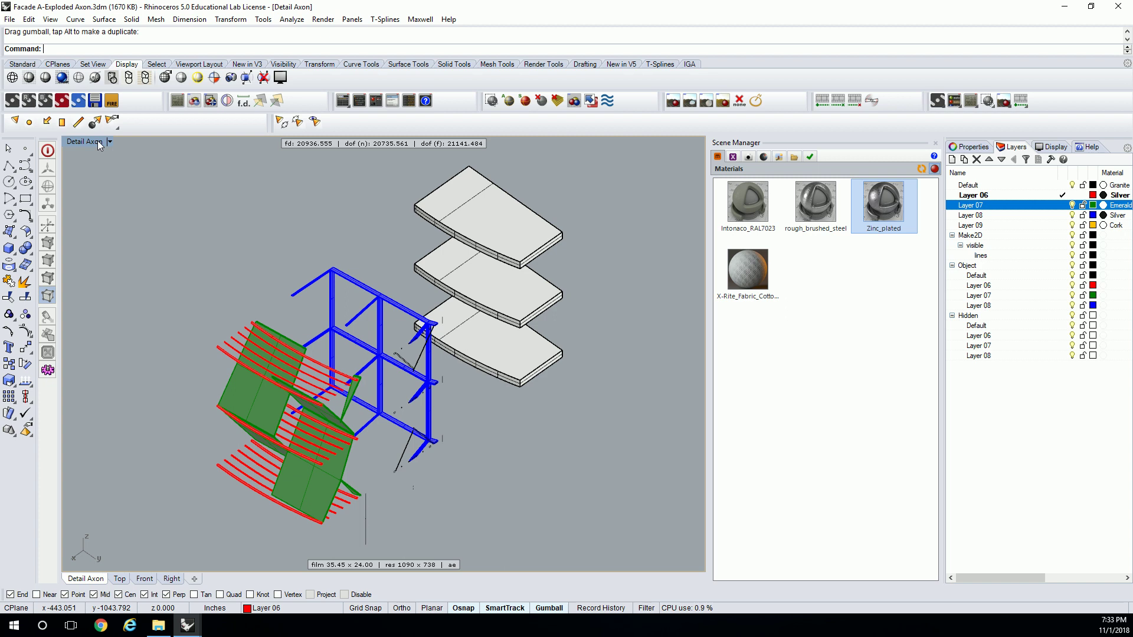
click(99, 145)
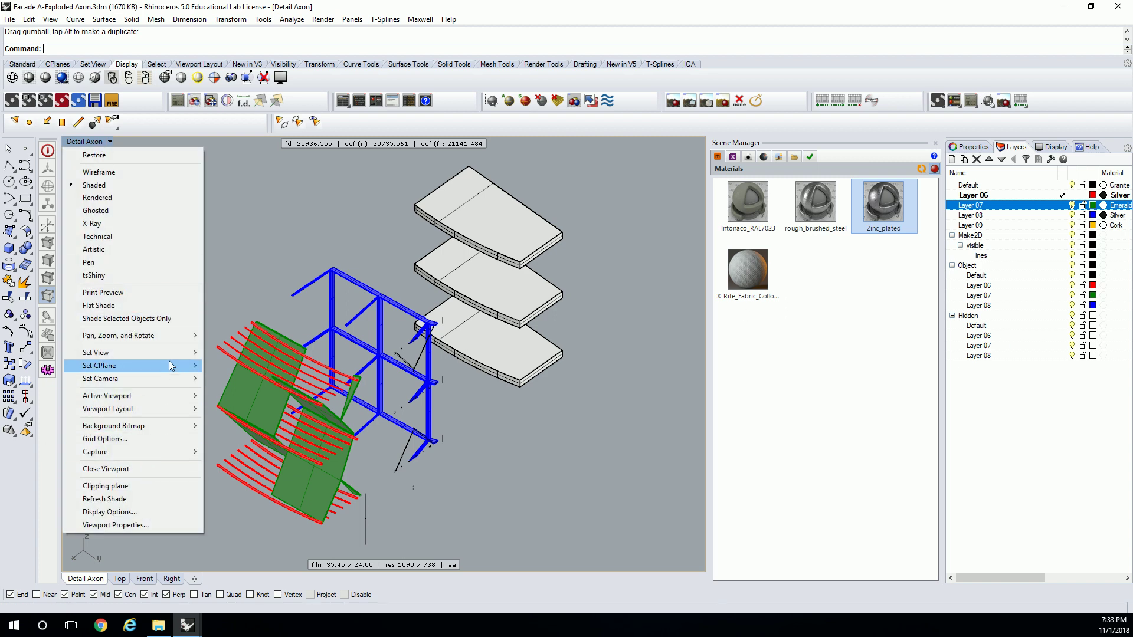
- Save the current view as a named view called 'Exploded Axon'
mouse_move(171, 352)
click(253, 491)
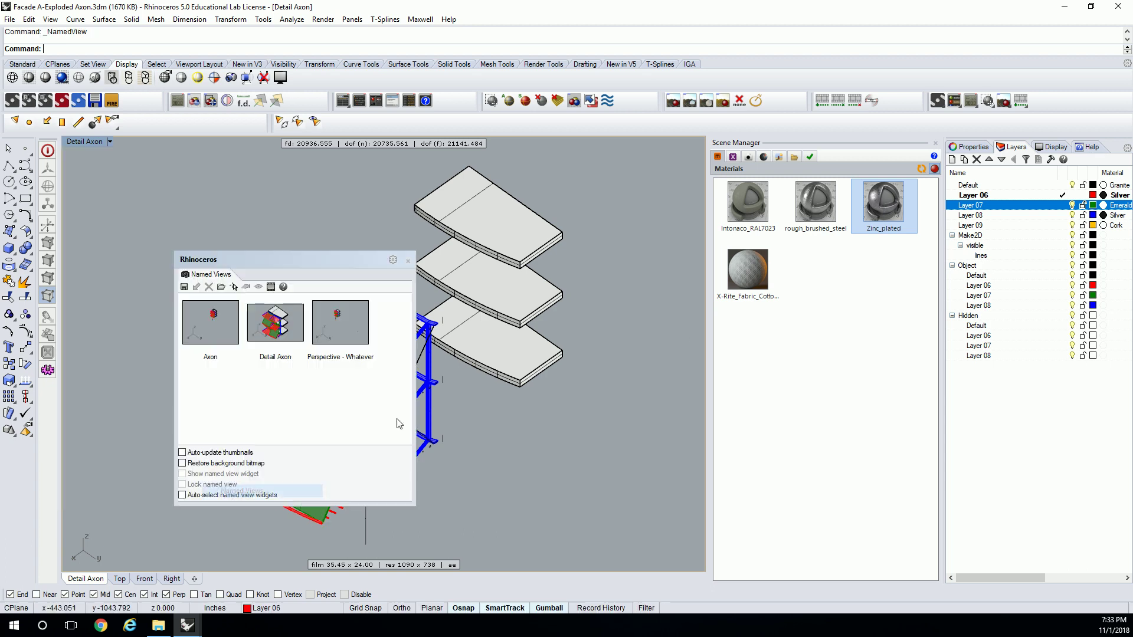
click(184, 287)
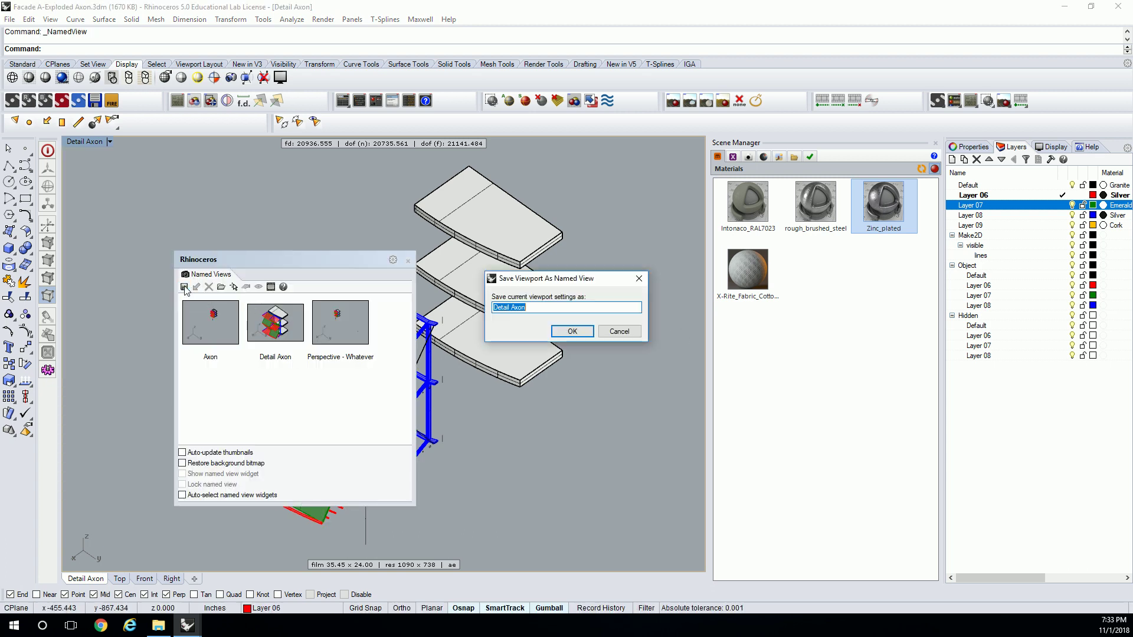
text(Exploded Axon)
key(Return)
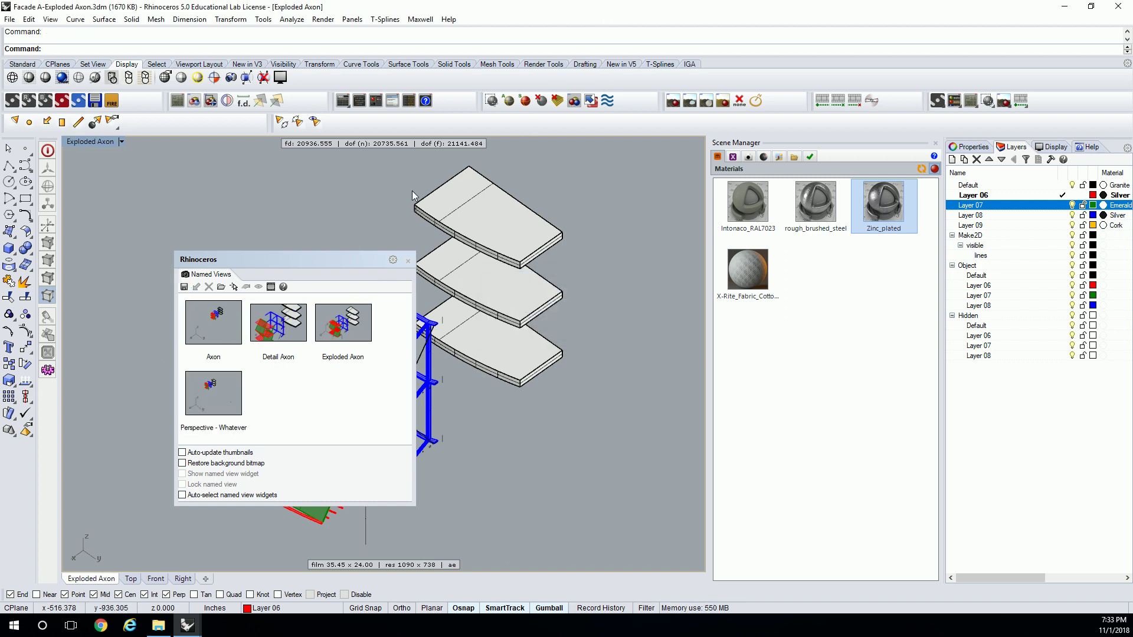
click(407, 261)
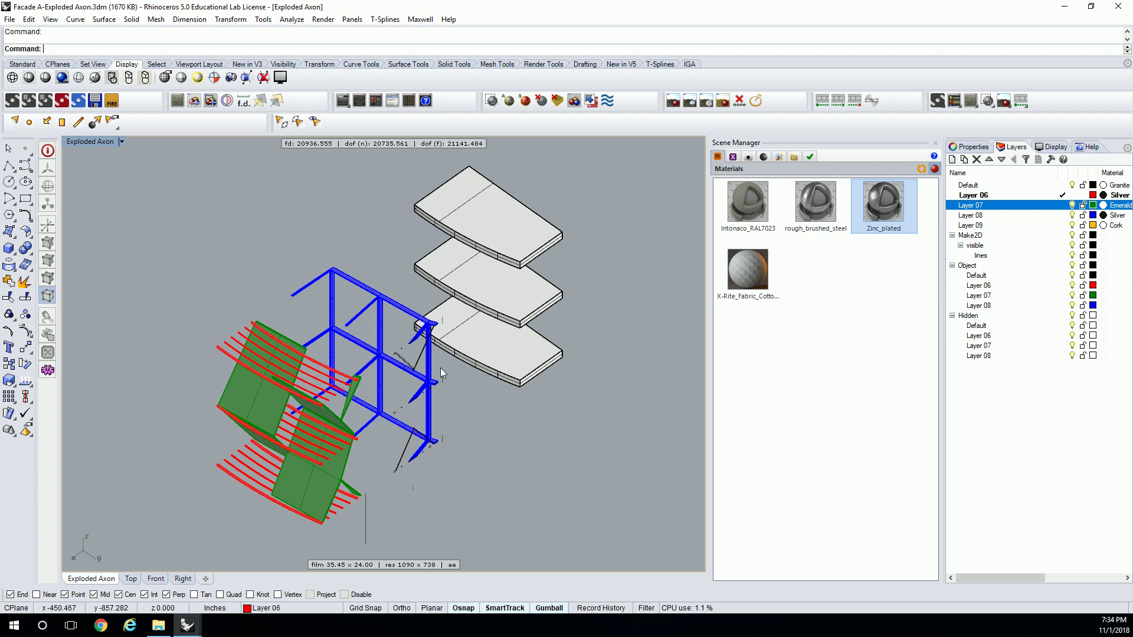
- Set the Detail Axon viewport to the 'Exploded Axon' named view
scroll(412, 370, up, 5)
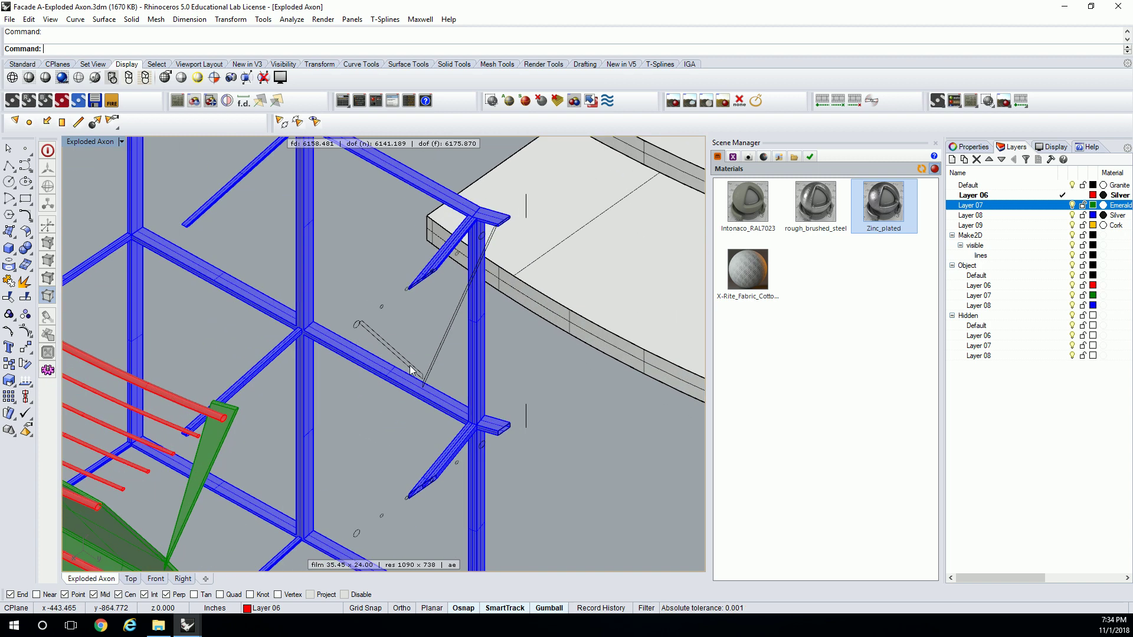
scroll(410, 370, down, 6)
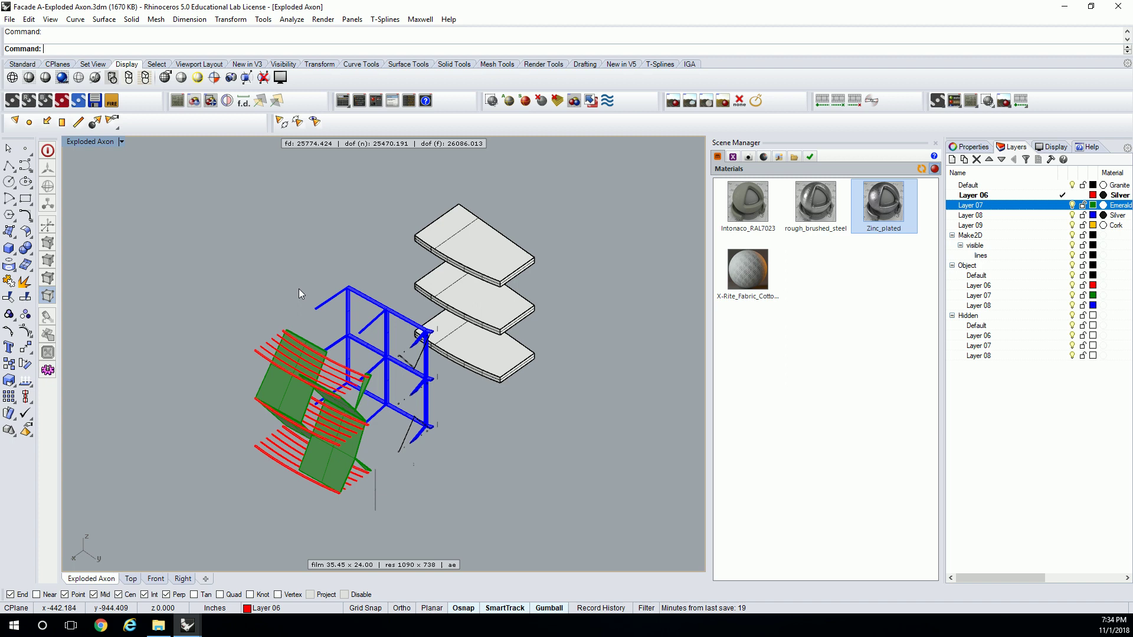
click(101, 139)
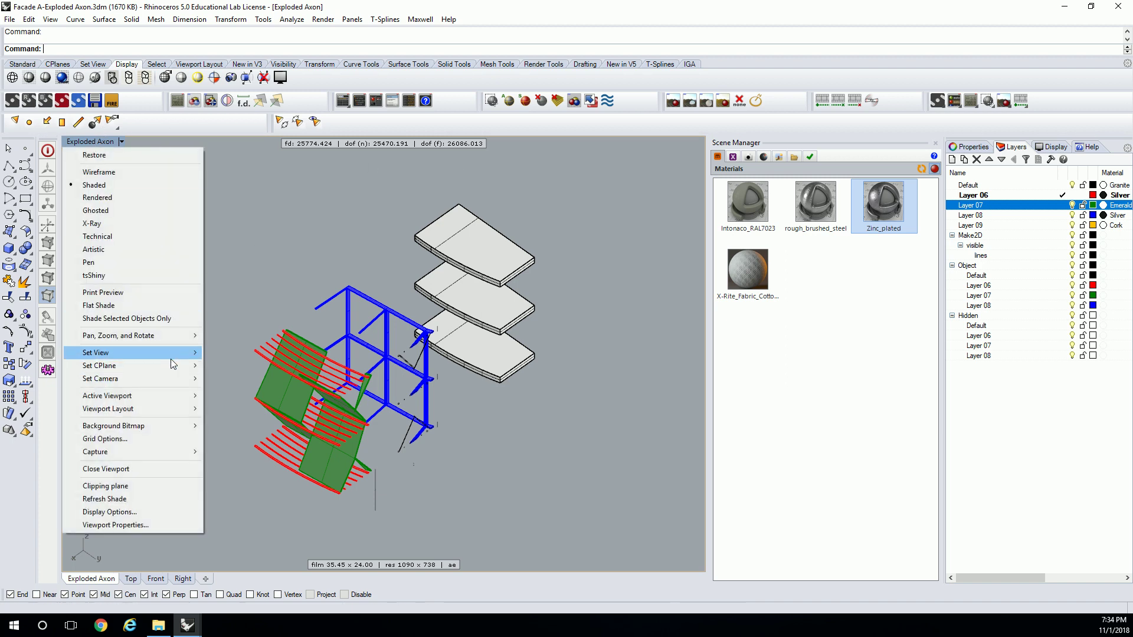
mouse_move(174, 353)
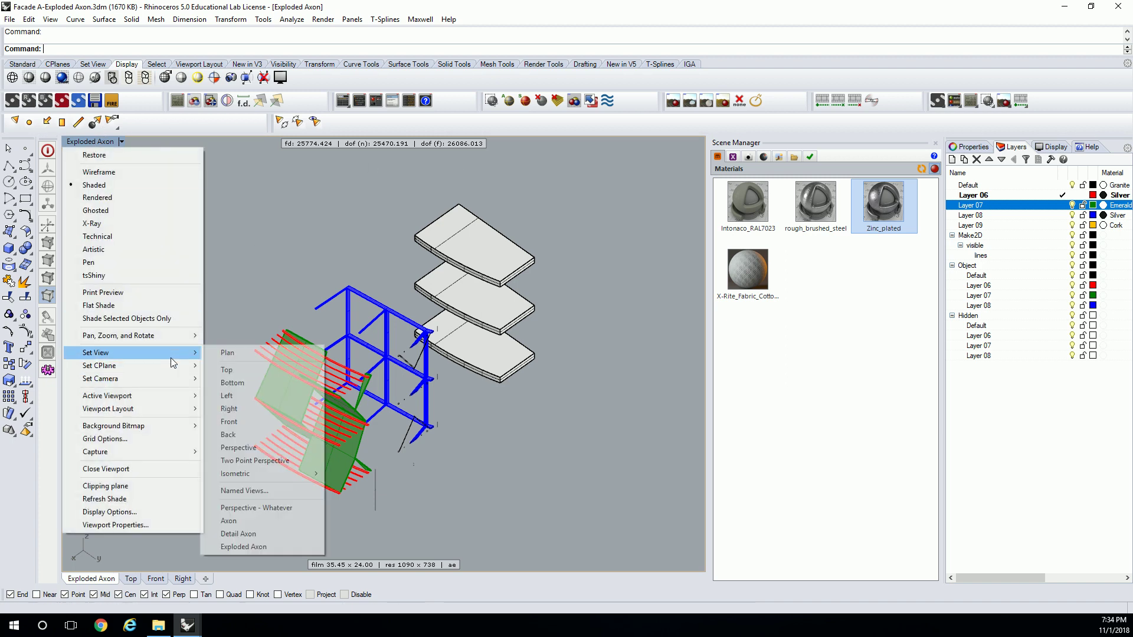
click(247, 547)
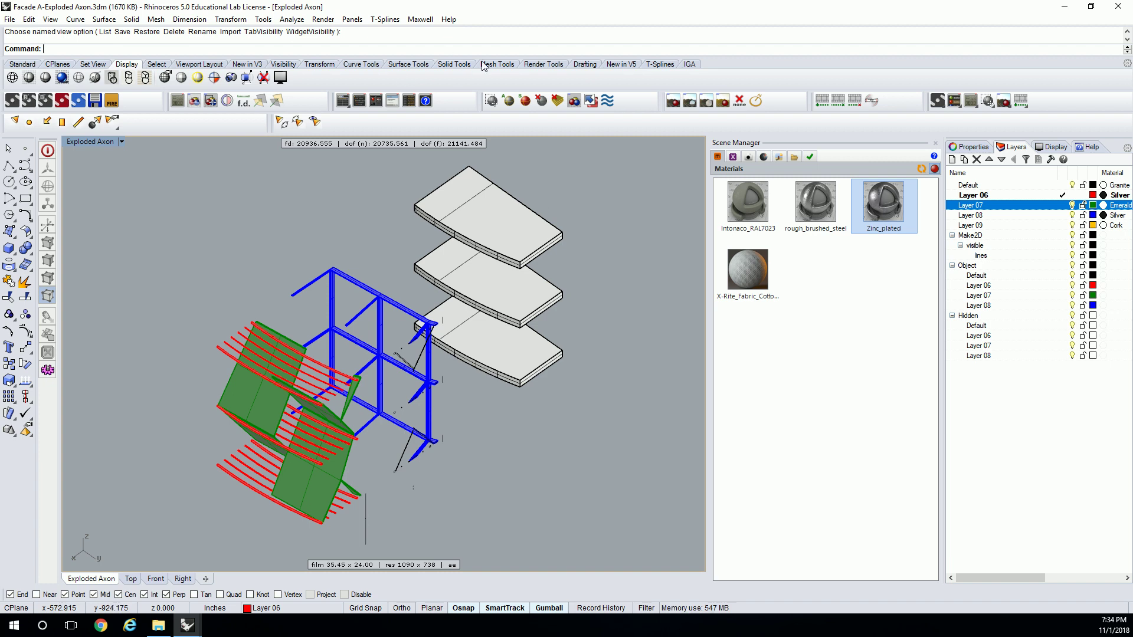
- Review the Location & Time, Camera and Environment settings, finding the sky set to Constant Dome
click(746, 157)
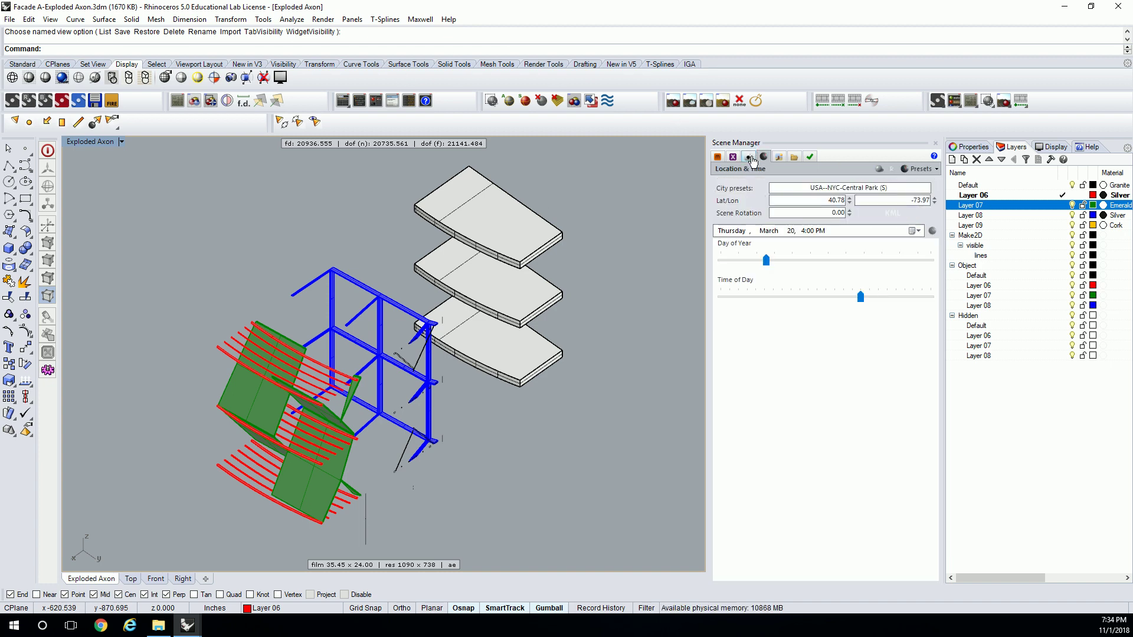
click(747, 157)
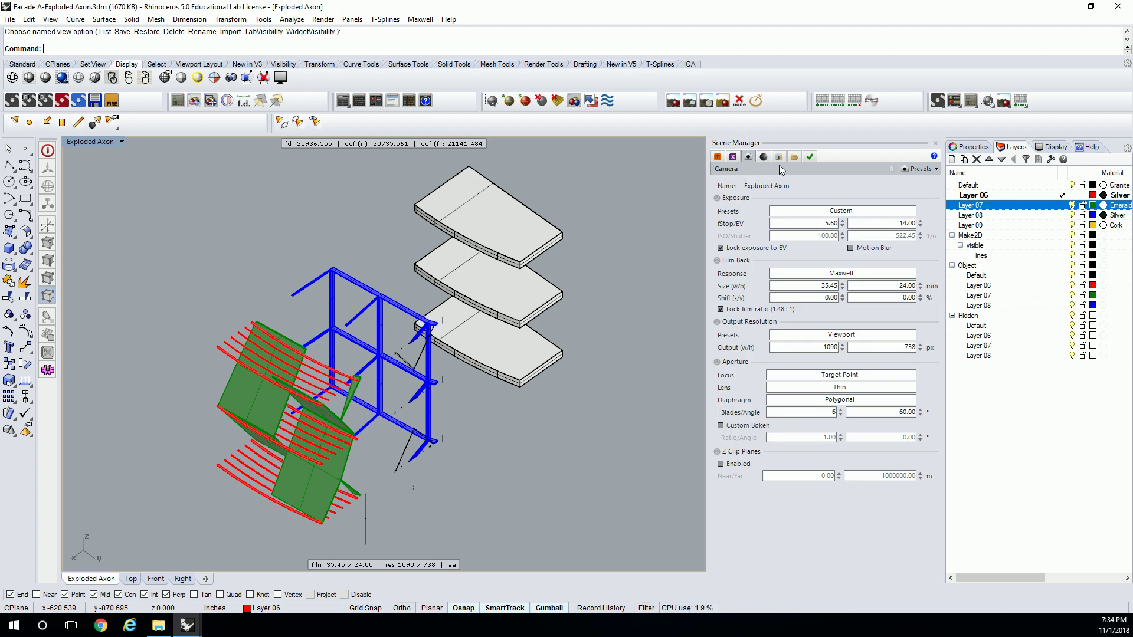
click(832, 211)
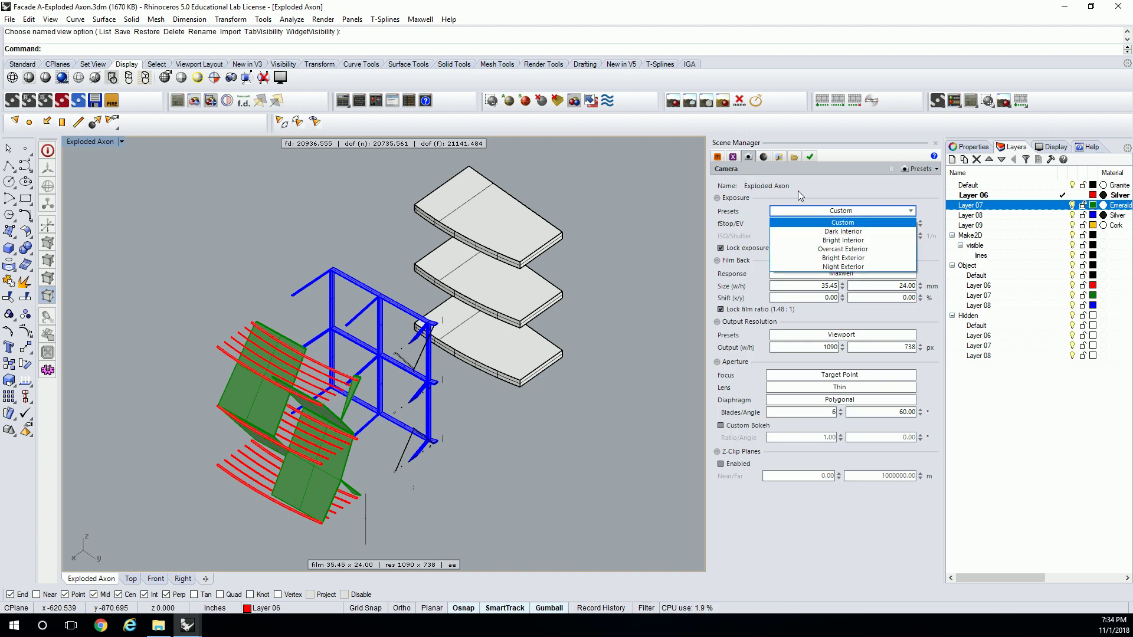
click(765, 157)
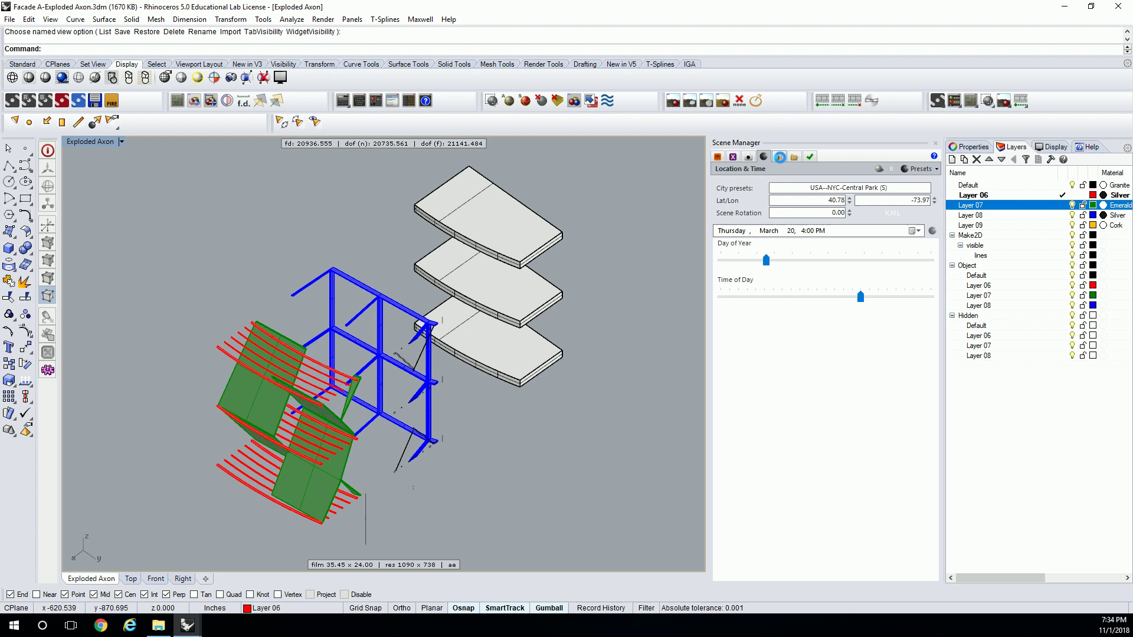
click(779, 157)
click(843, 188)
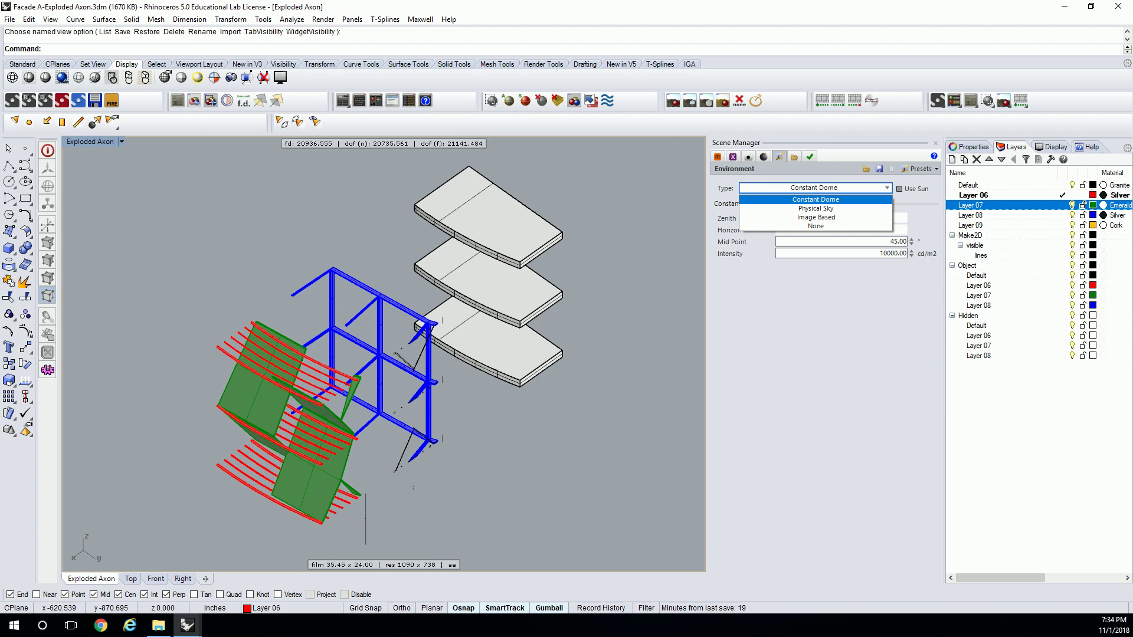
key(alt+Tab)
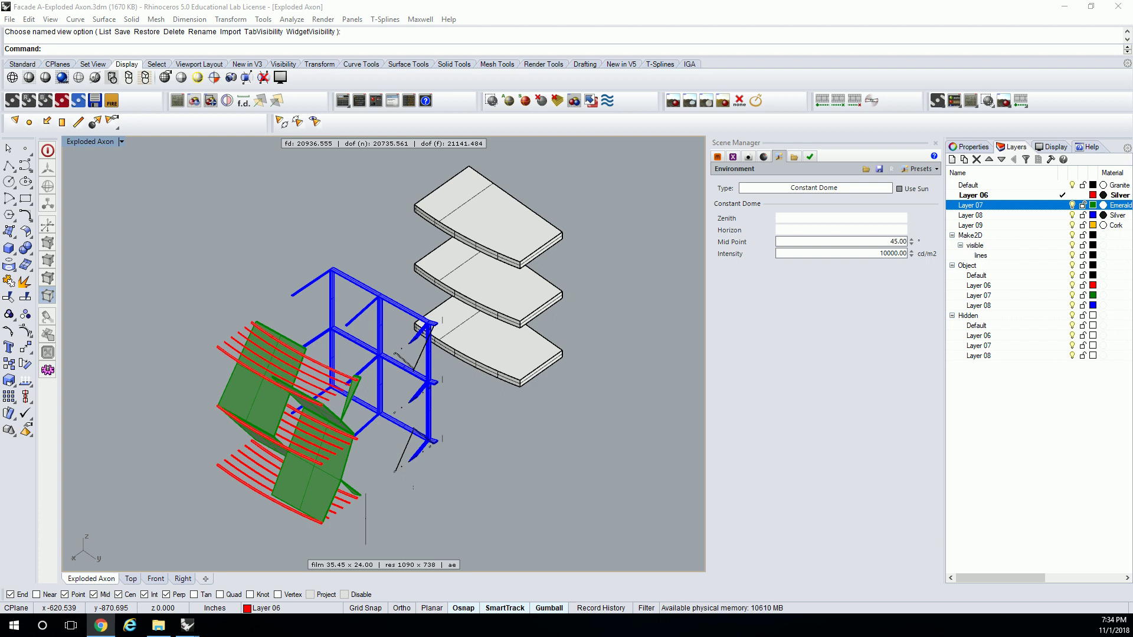
- Preview the hair silhouette example among the 'alpha mask' image results, then minimize Chrome
key(alt+Tab)
drag(759, 146, 452, 14)
scroll(425, 335, down, 2)
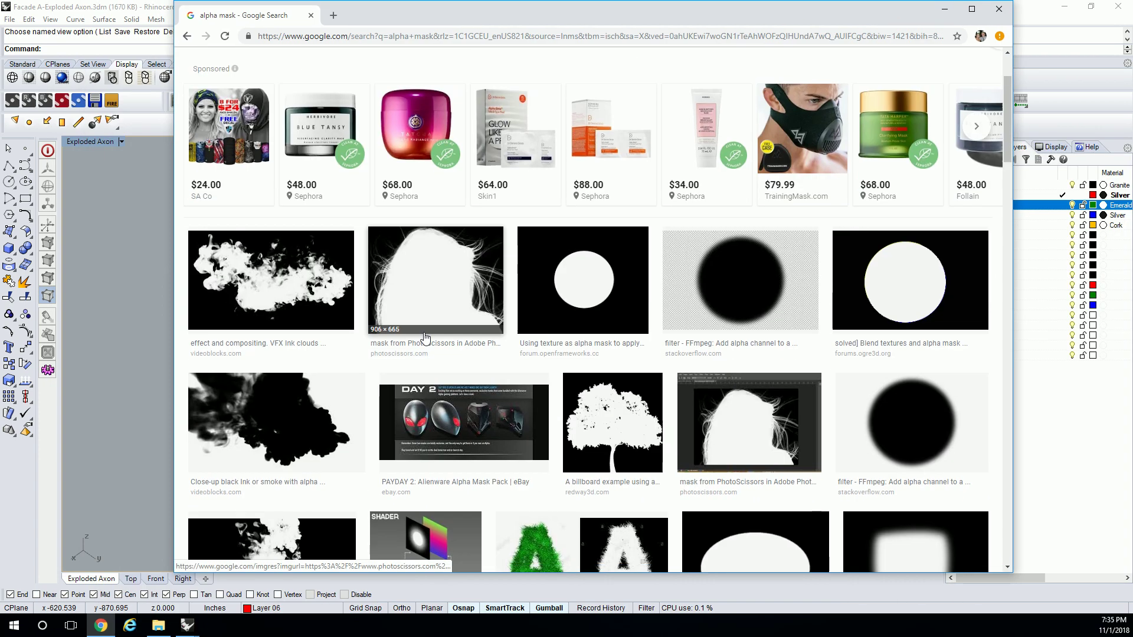
click(425, 336)
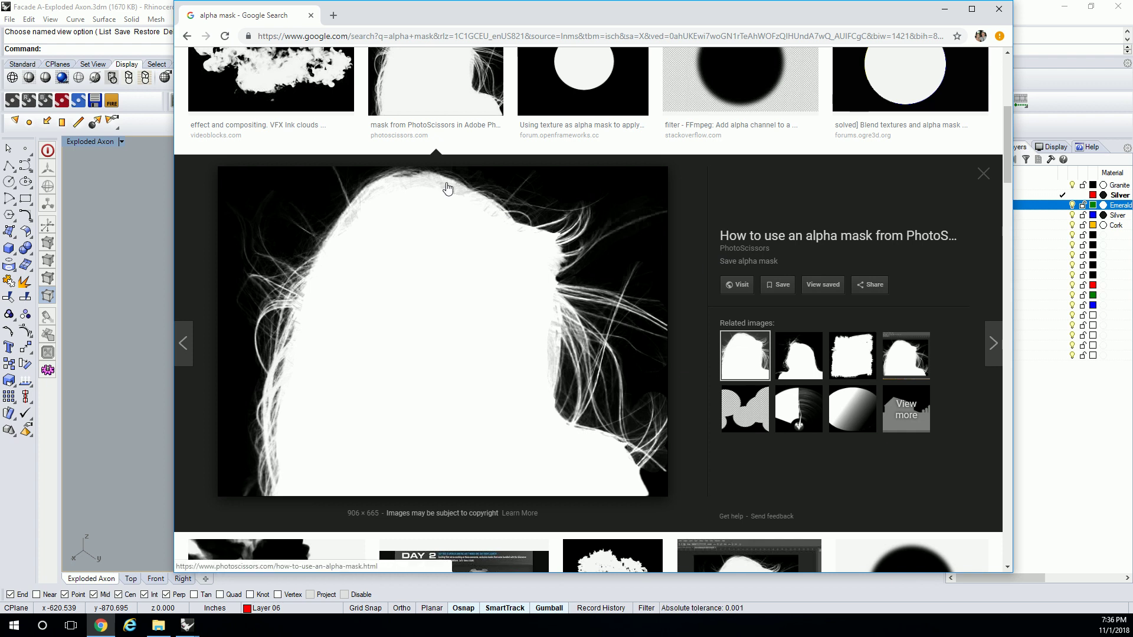
click(945, 8)
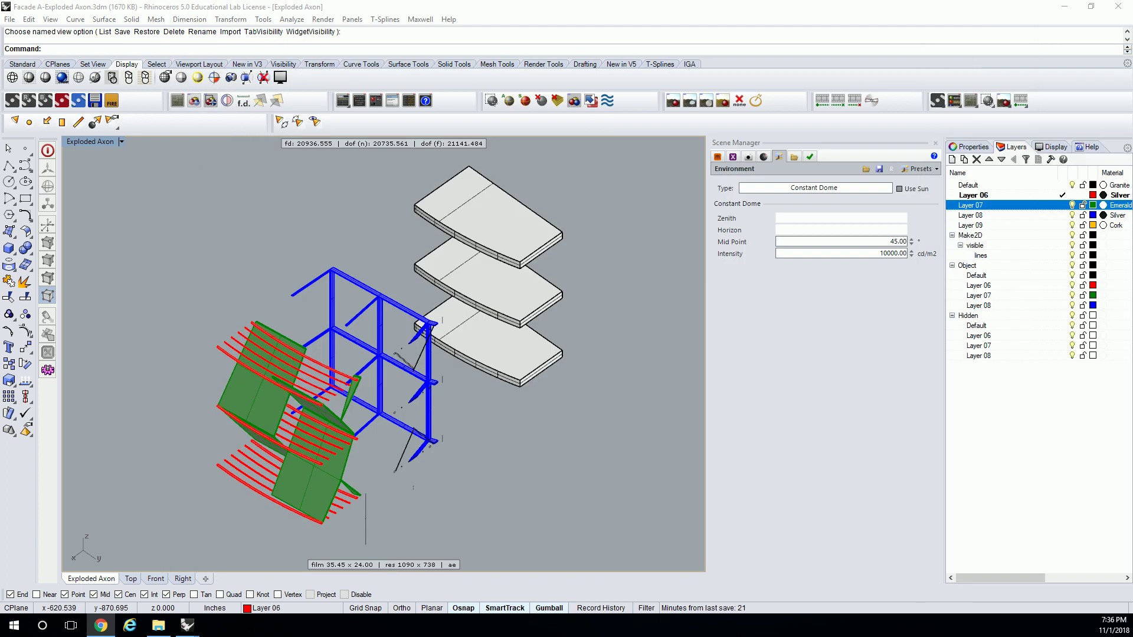
- Switch the Maxwell environment Type to Physical Sky and show its Location & Time settings
click(673, 308)
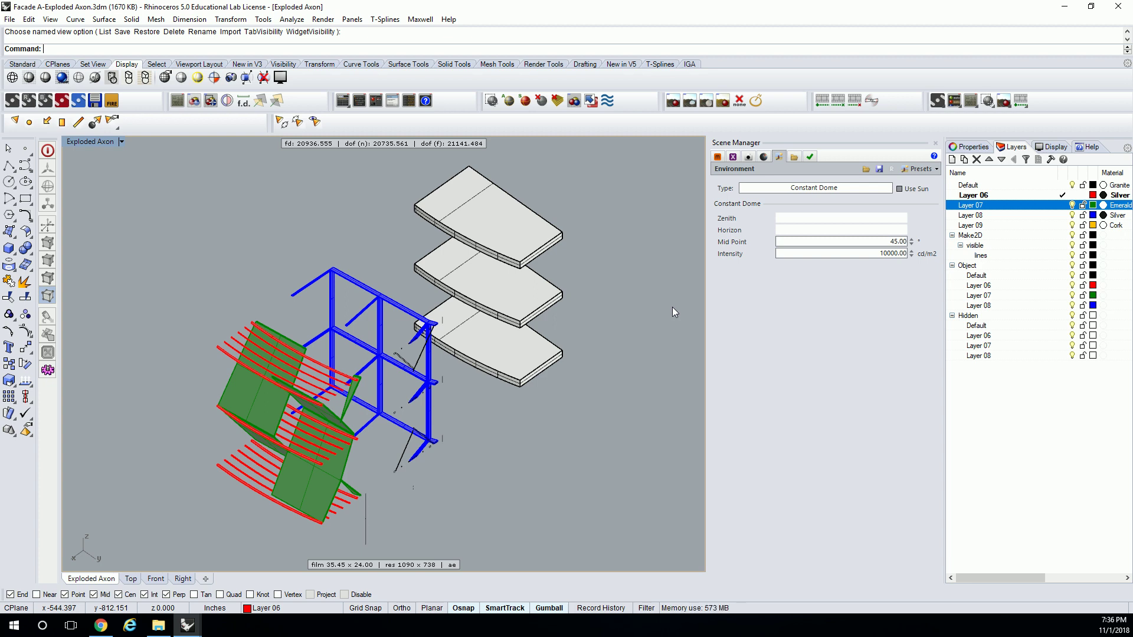
click(829, 189)
click(816, 208)
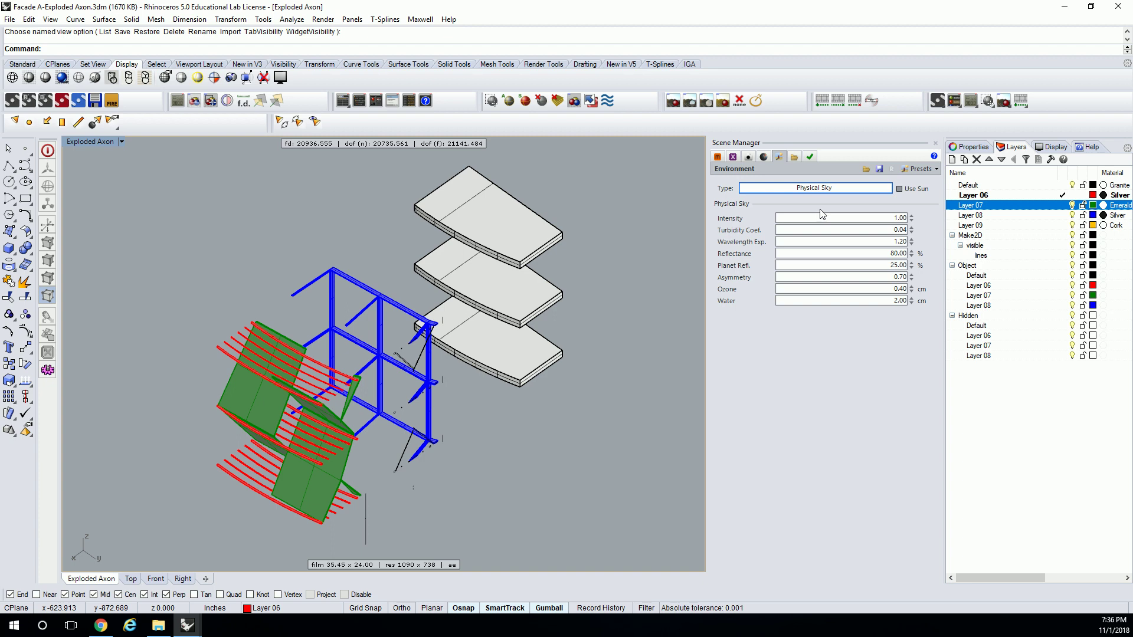
click(763, 157)
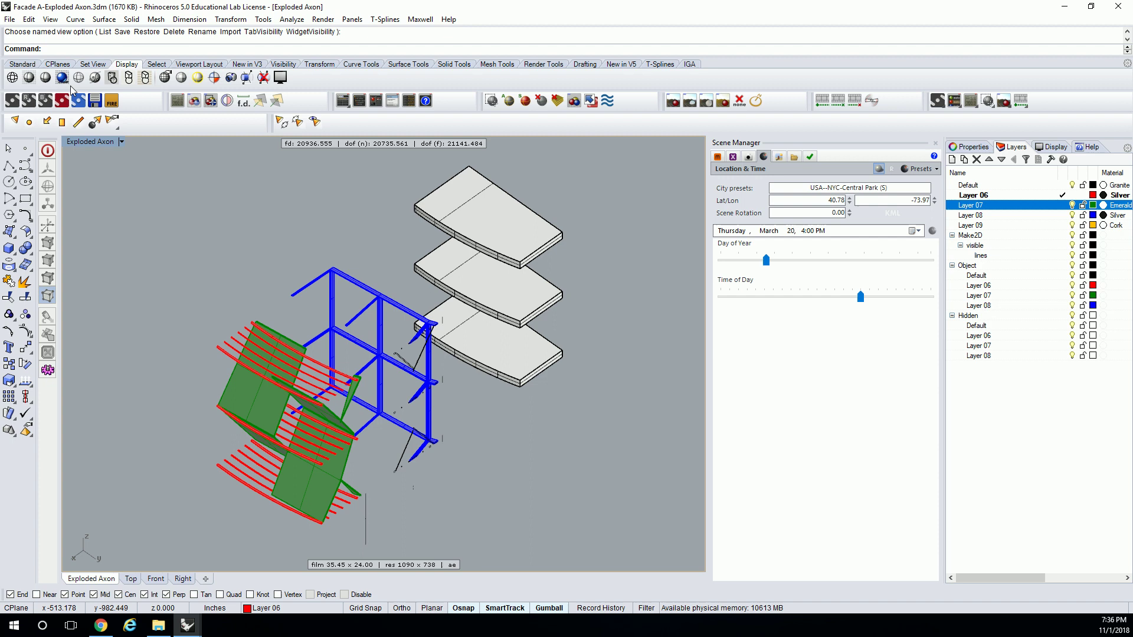
- Set the Time of Day to 8:46 AM while previewing in Rendered display, then return to Shaded
click(29, 79)
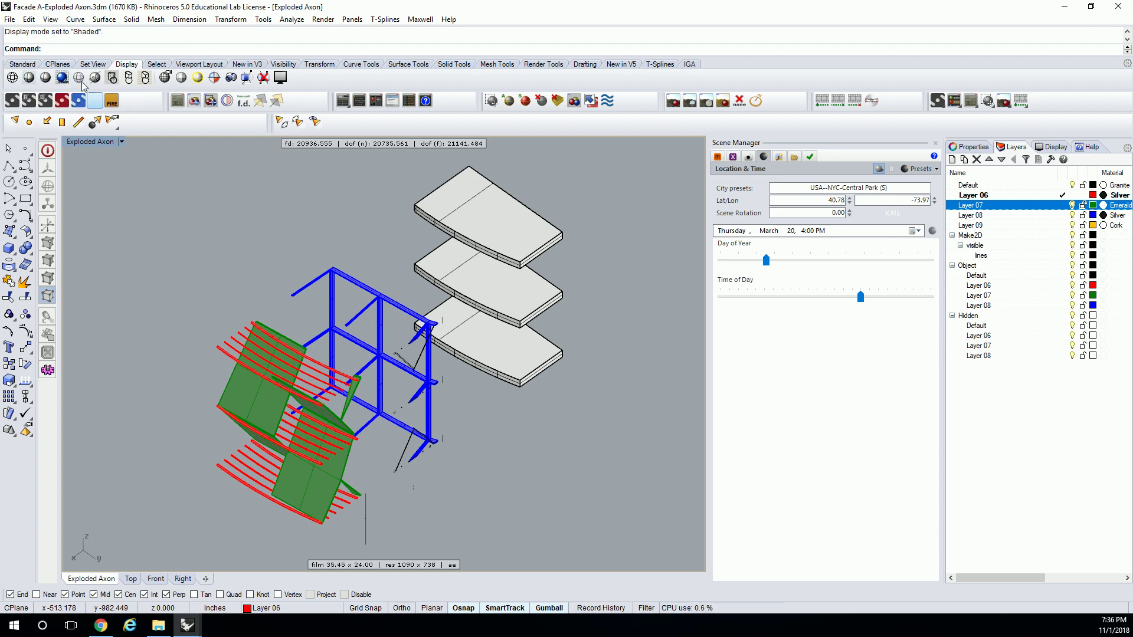
click(47, 81)
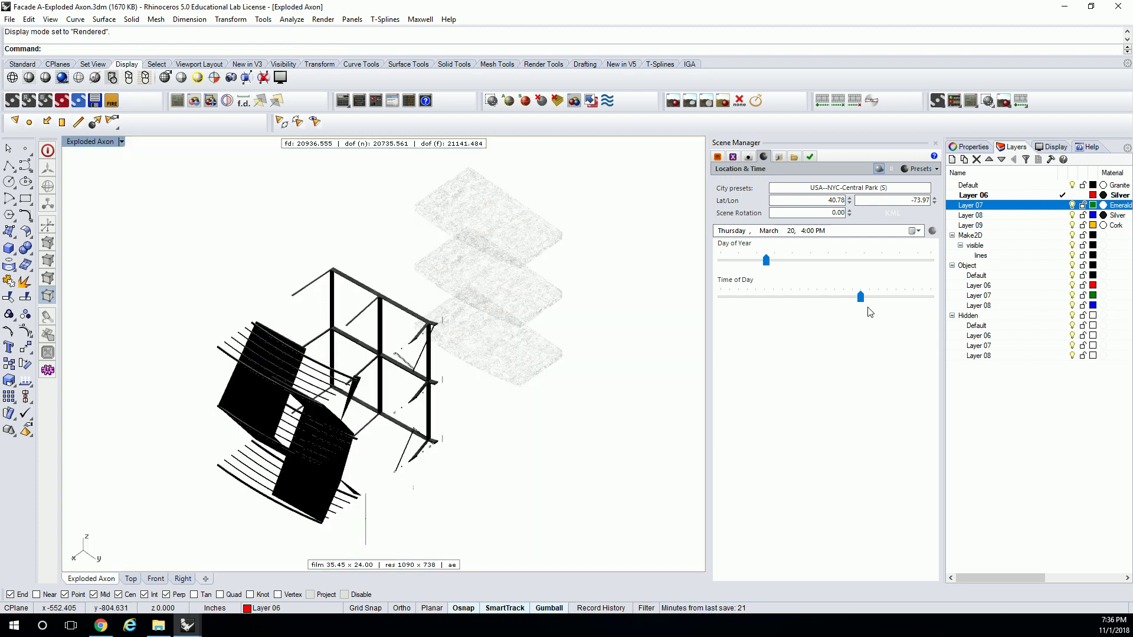
drag(861, 297, 795, 304)
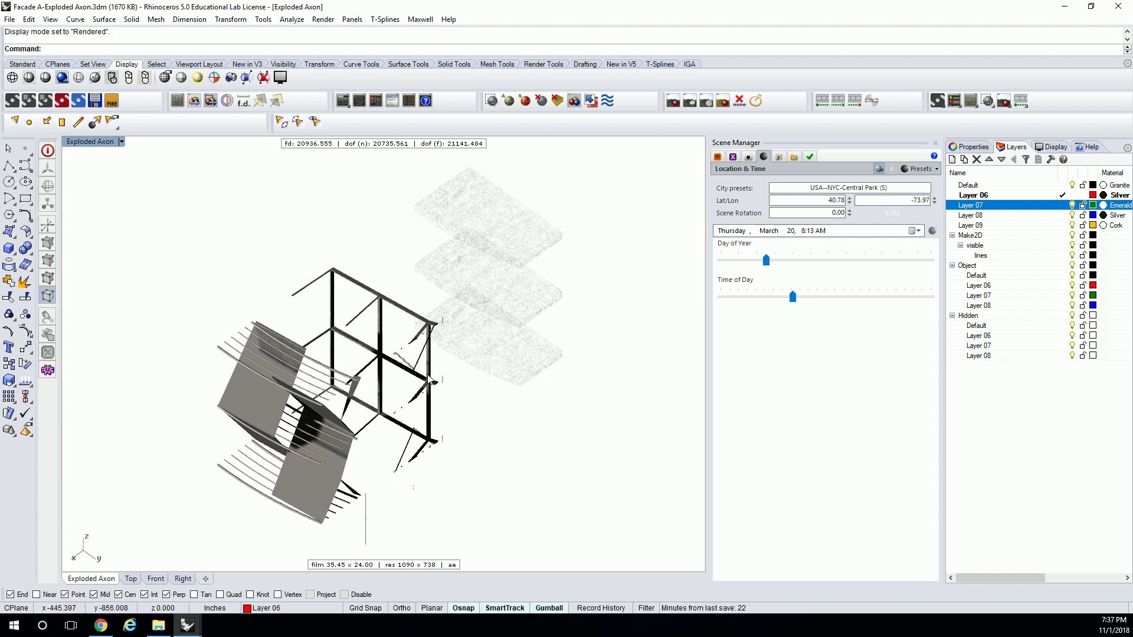
mouse_move(793, 297)
mouse_down()
mouse_move(827, 299)
mouse_move(762, 301)
mouse_move(744, 318)
mouse_move(802, 319)
mouse_up()
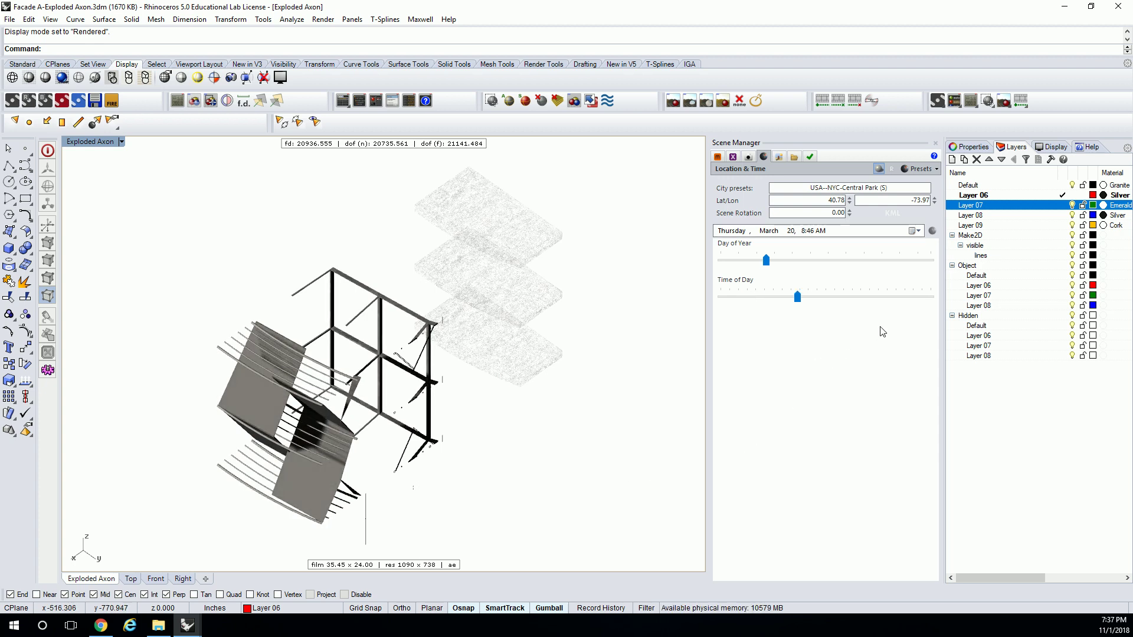
click(878, 170)
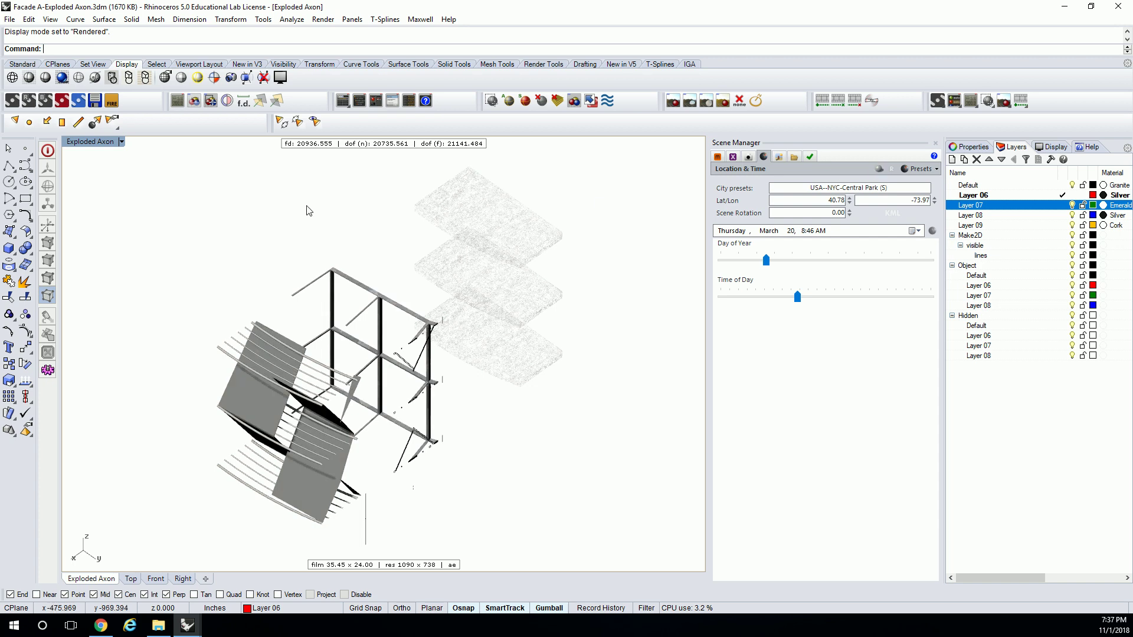
click(29, 78)
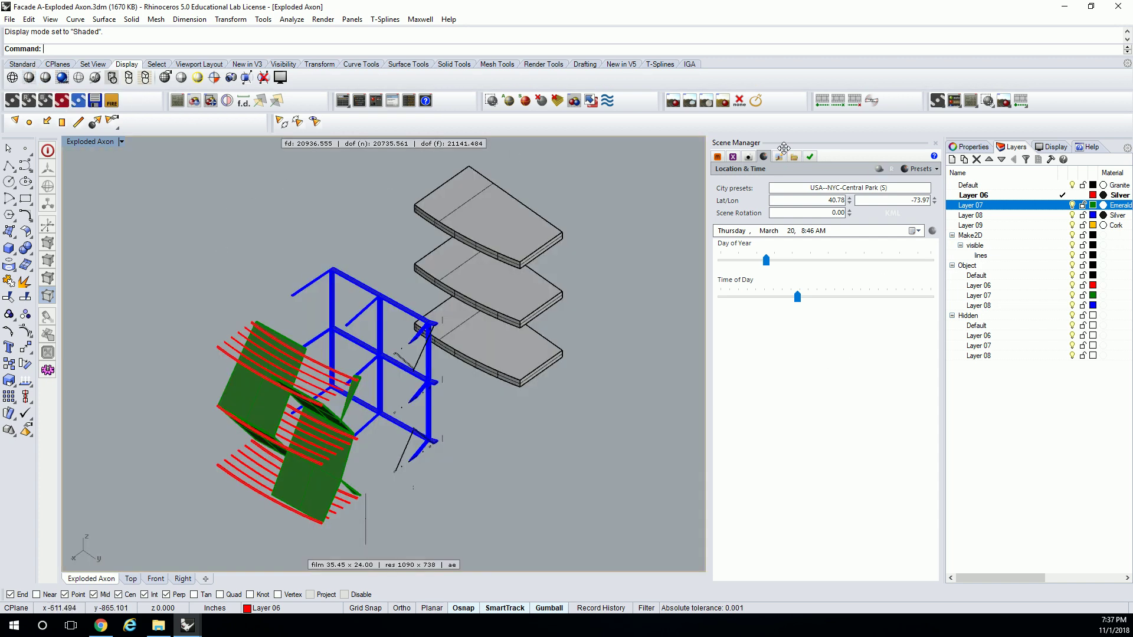
- Apply the Bright Exterior exposure preset in Camera settings, then switch to the Output page
click(749, 158)
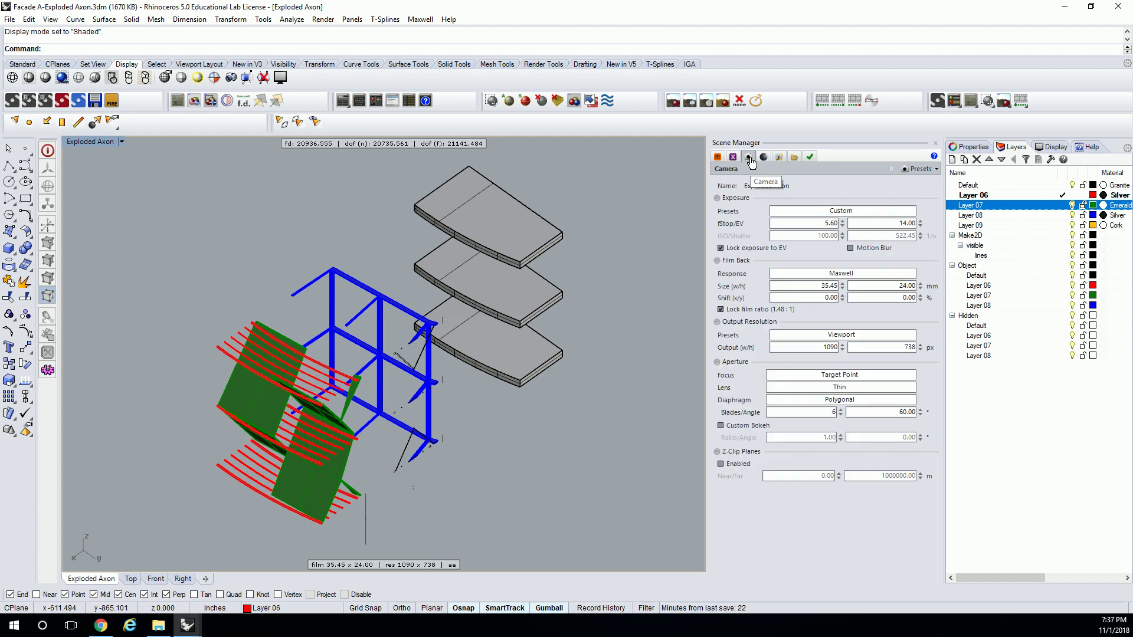
click(845, 213)
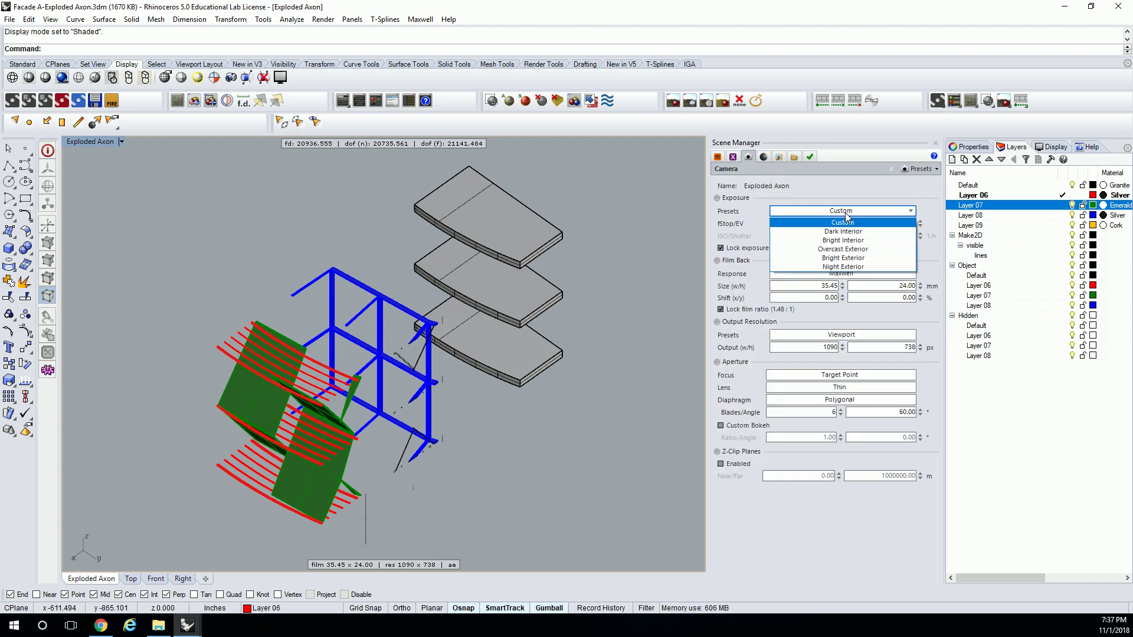
click(854, 259)
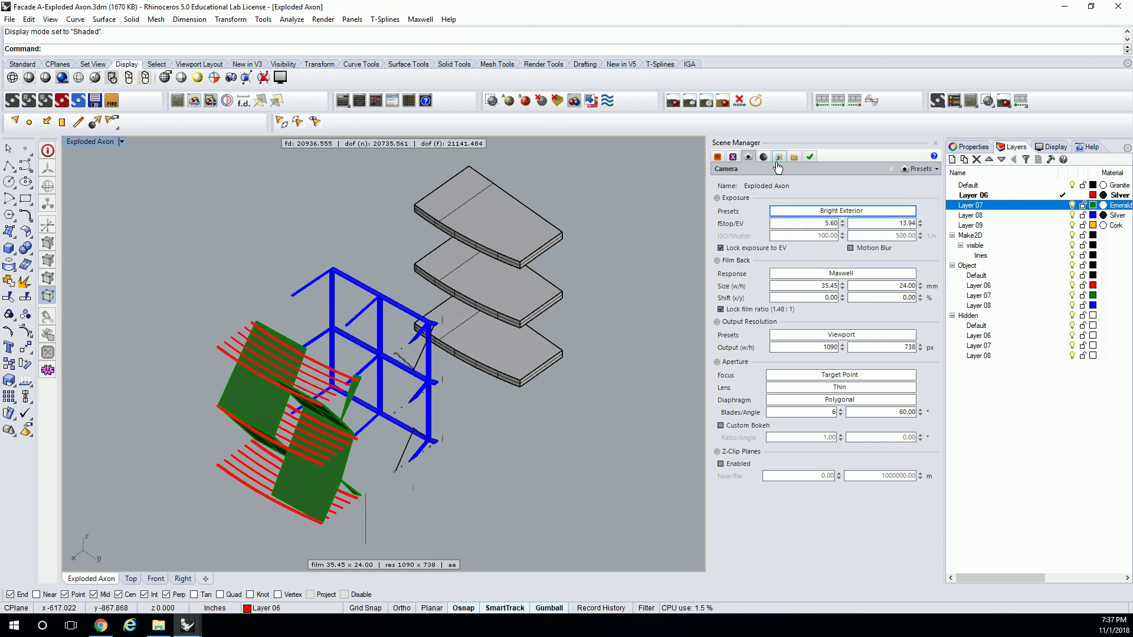
click(778, 158)
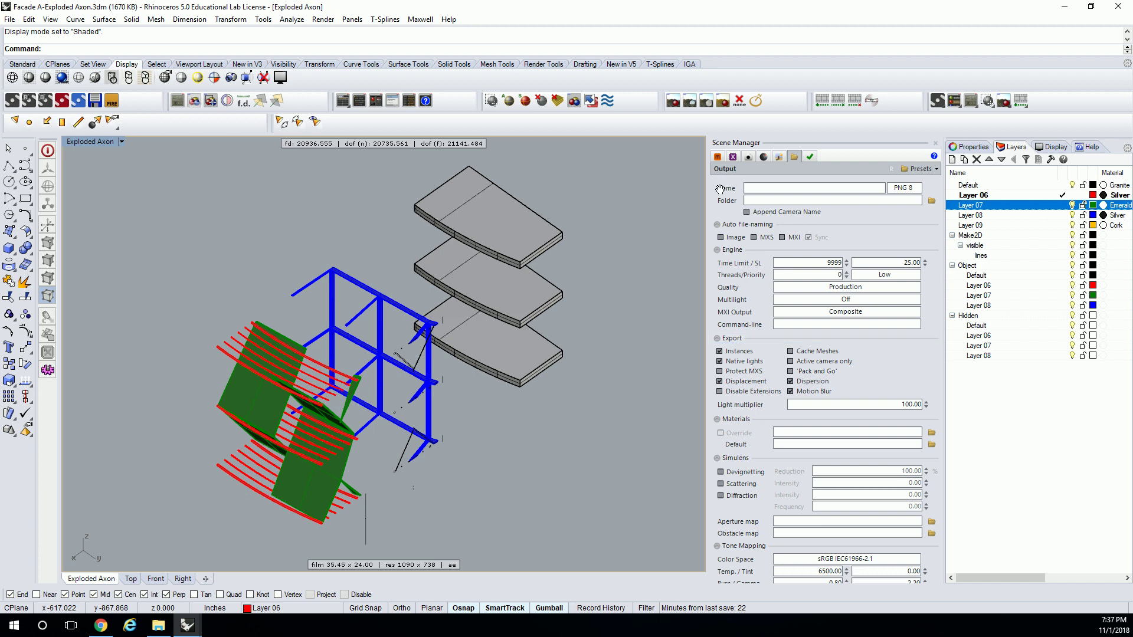
click(749, 157)
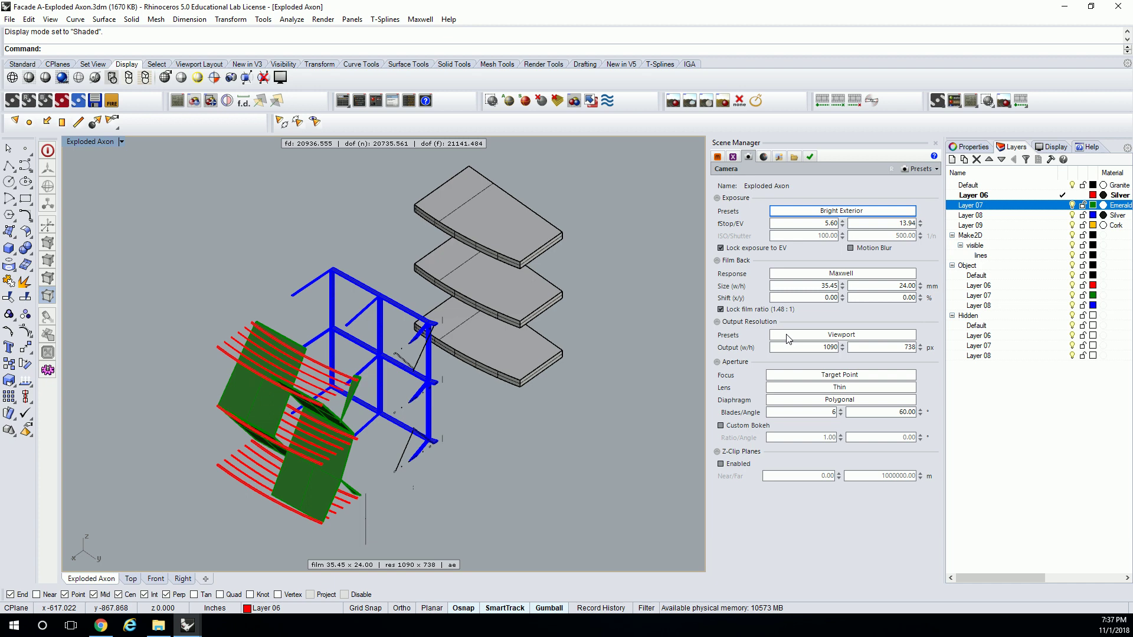
click(794, 157)
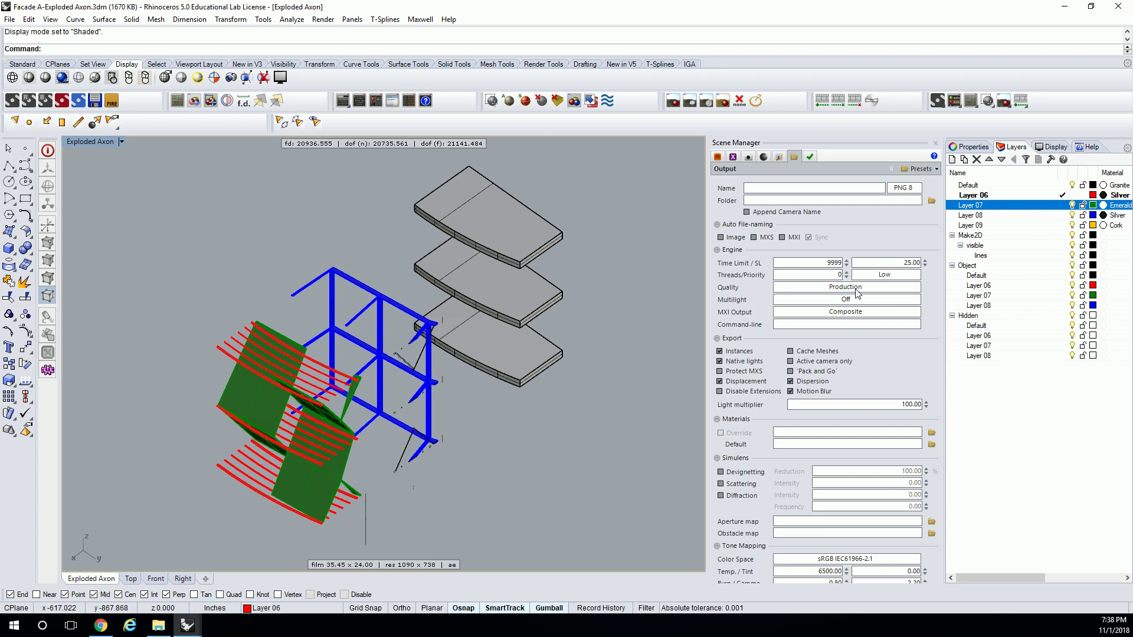
- Render the scene in Maxwell from Rhino and pan across to the railing rods
click(333, 23)
click(340, 31)
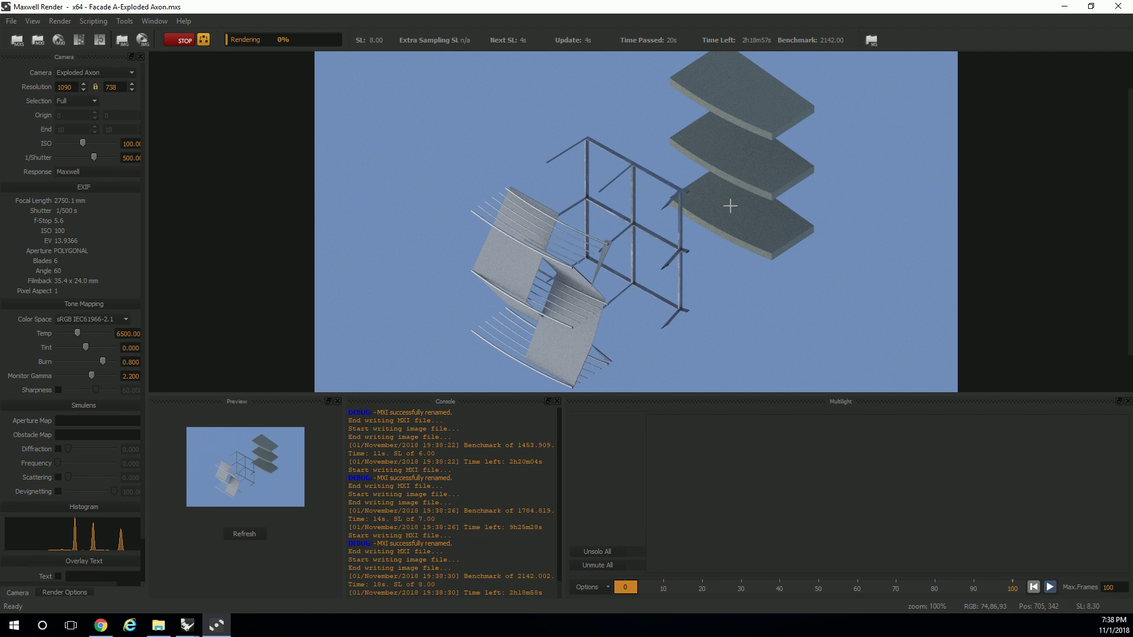
scroll(511, 248, up, 2)
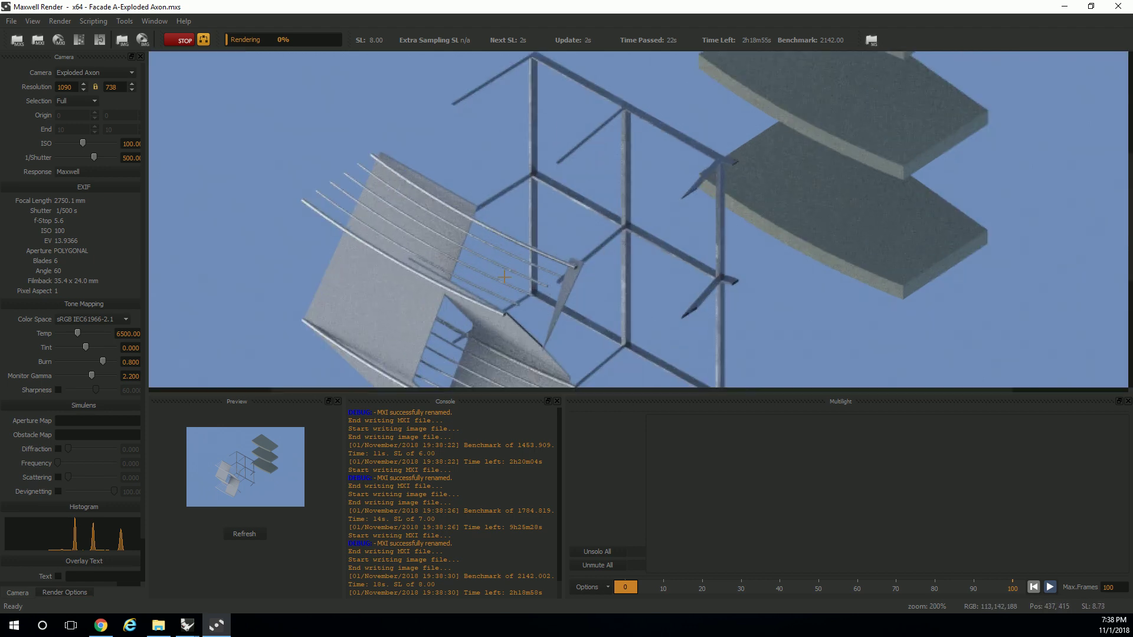
scroll(489, 269, down, 1)
middle_drag(501, 265, 579, 255)
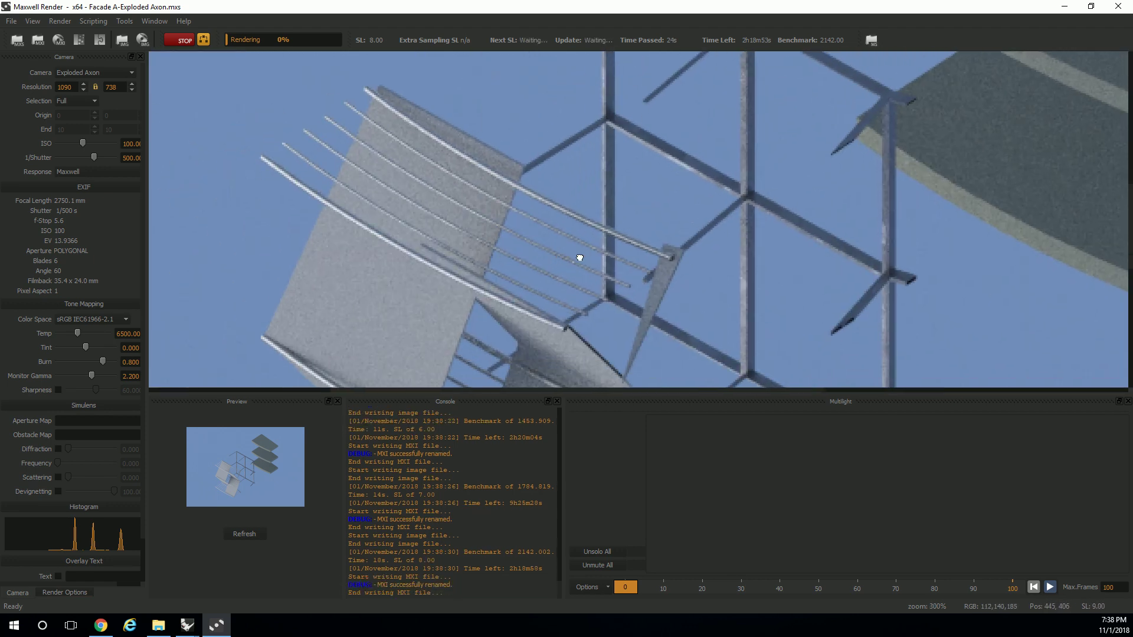
- Zoom in and out over the rendered frame details, then minimize Maxwell Render
scroll(425, 254, down, 2)
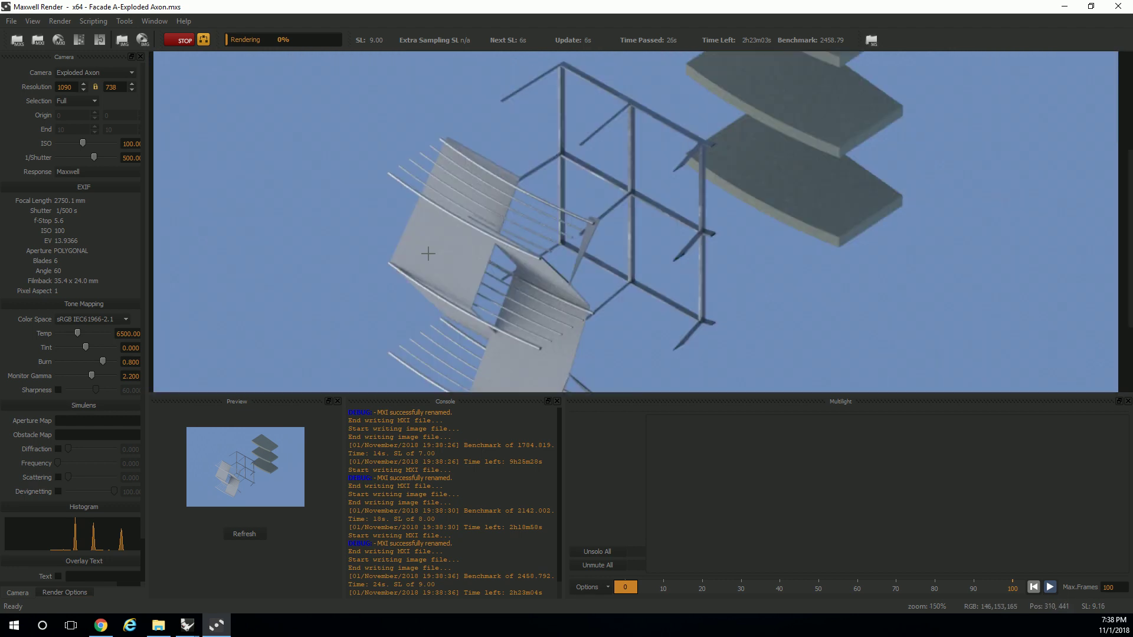
scroll(642, 158, up, 2)
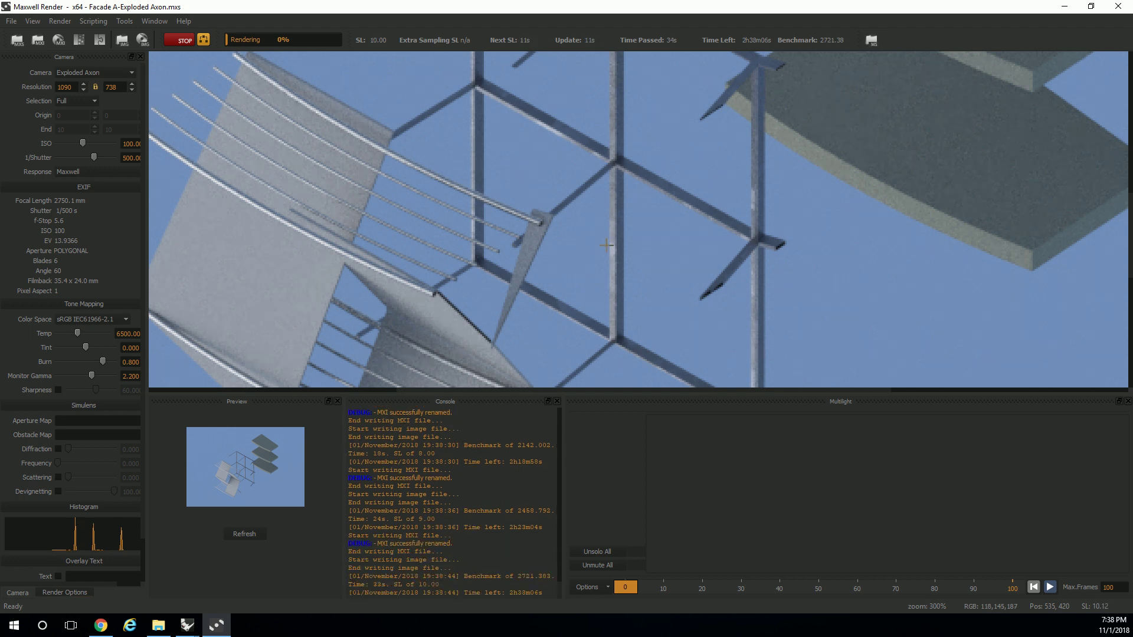
scroll(616, 226, down, 2)
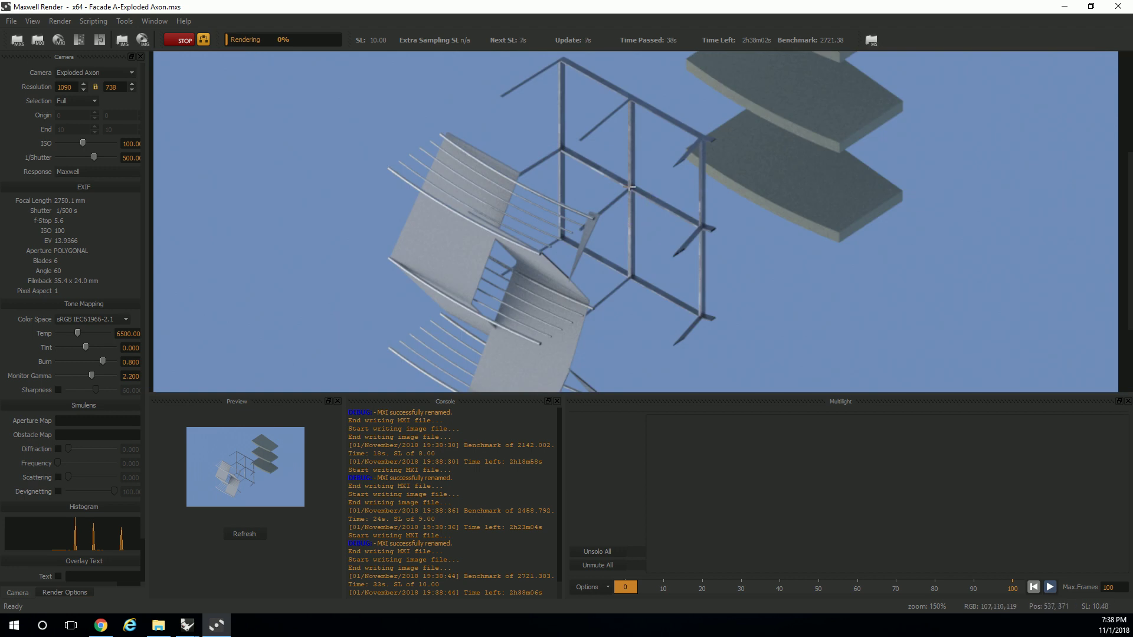
scroll(630, 184, down, 1)
scroll(630, 185, up, 1)
scroll(679, 165, down, 1)
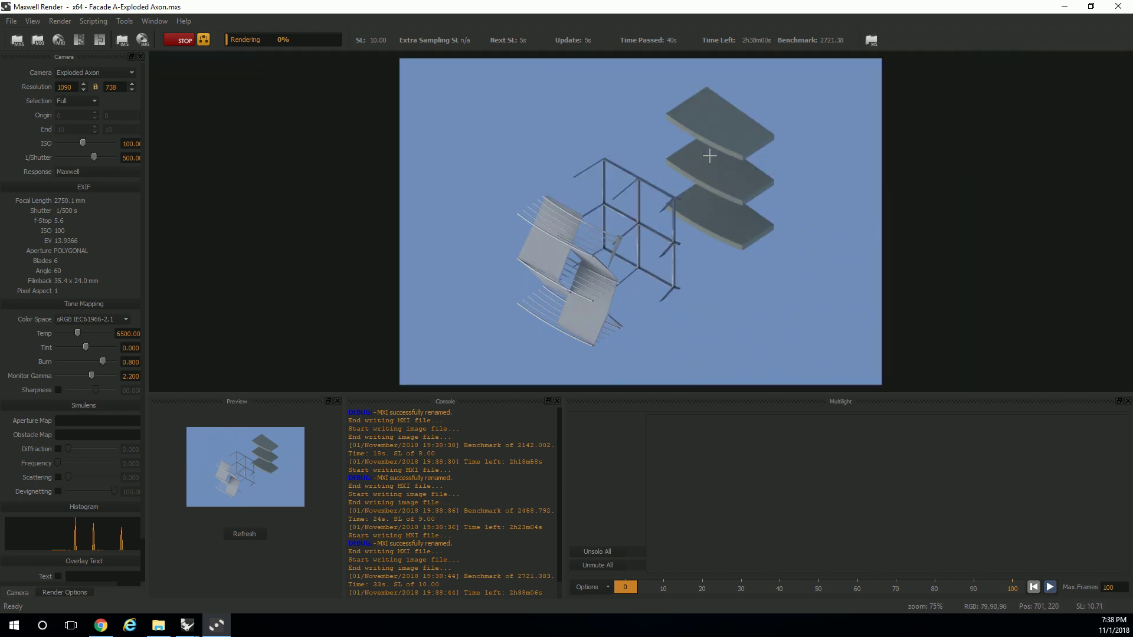
scroll(710, 156, up, 1)
scroll(730, 132, down, 1)
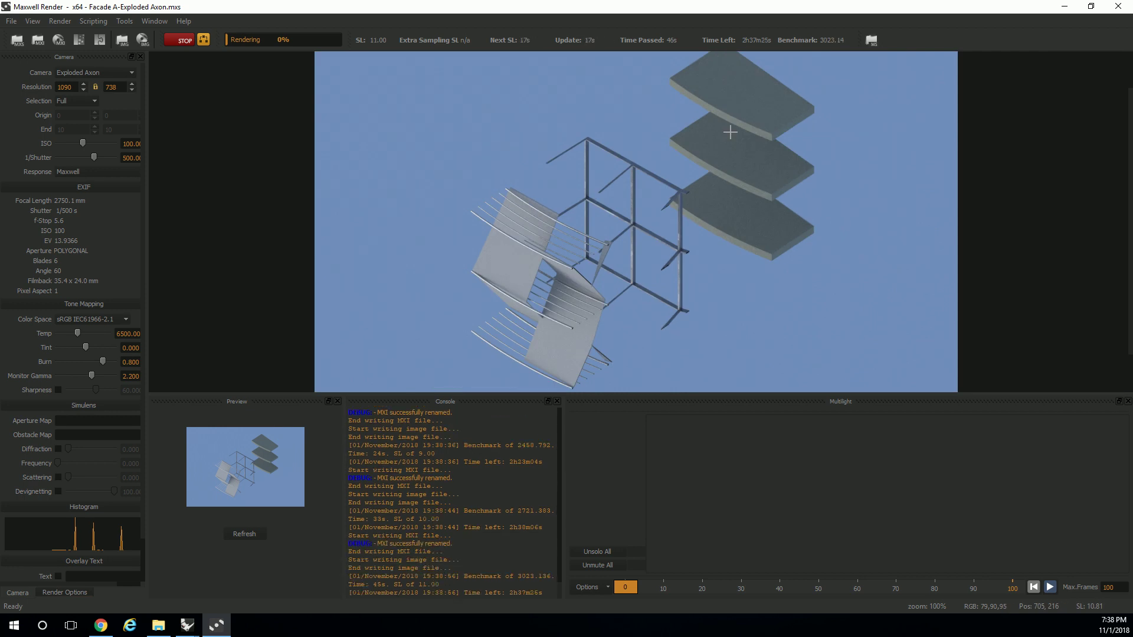
click(1065, 6)
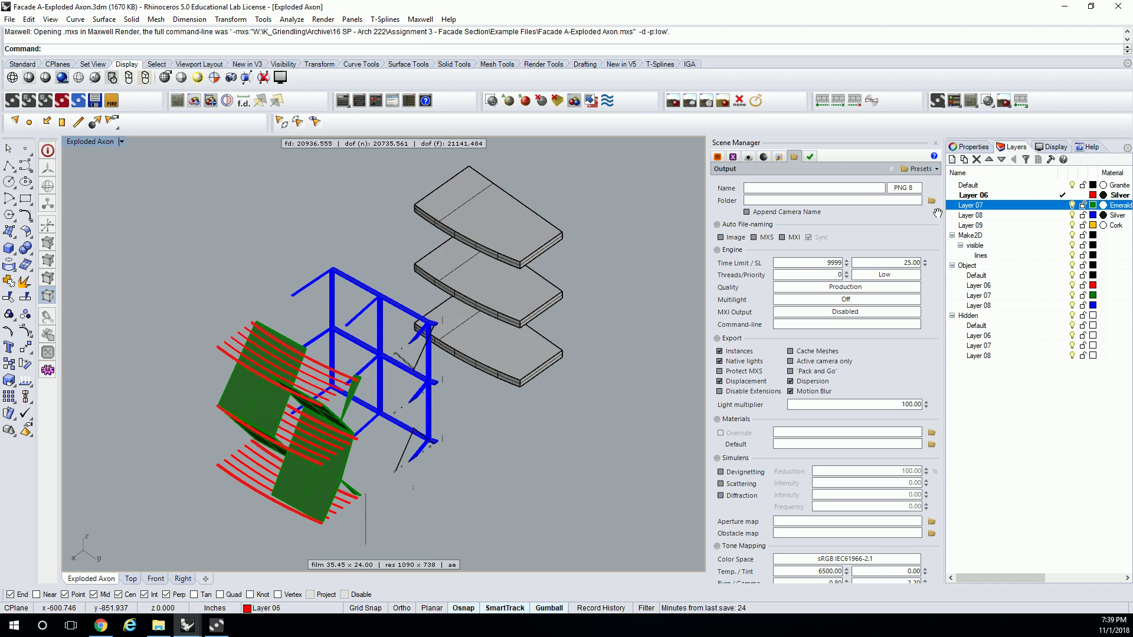
- Enable the Alpha render channel with Auto format and launch a new Maxwell render
scroll(884, 233, down, 6)
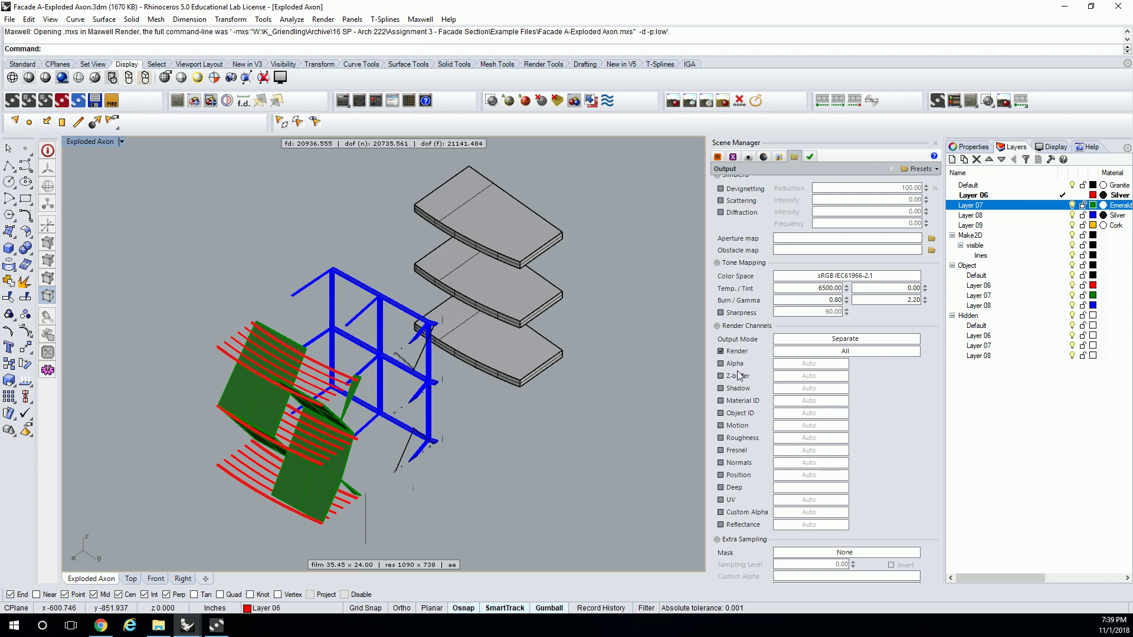
click(722, 364)
click(832, 364)
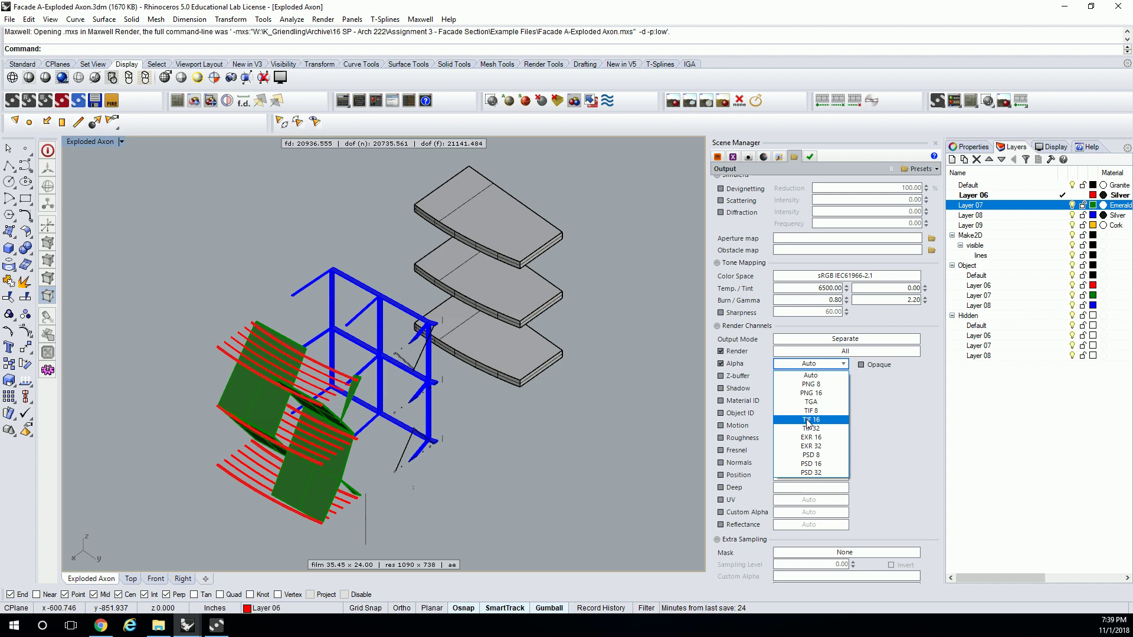
click(917, 405)
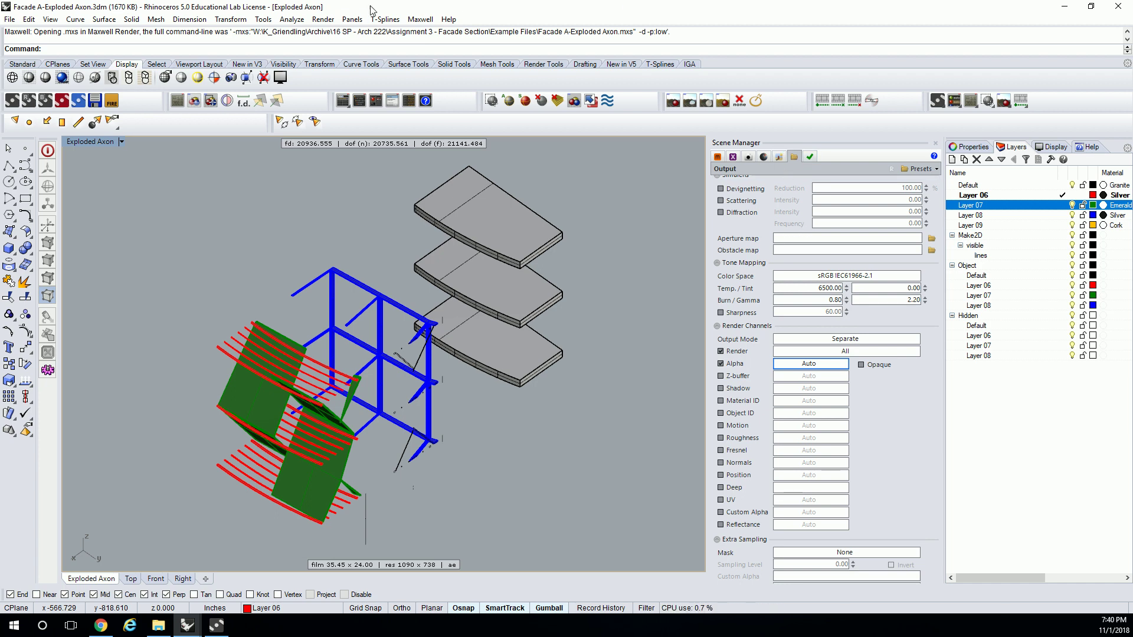
click(323, 18)
click(372, 59)
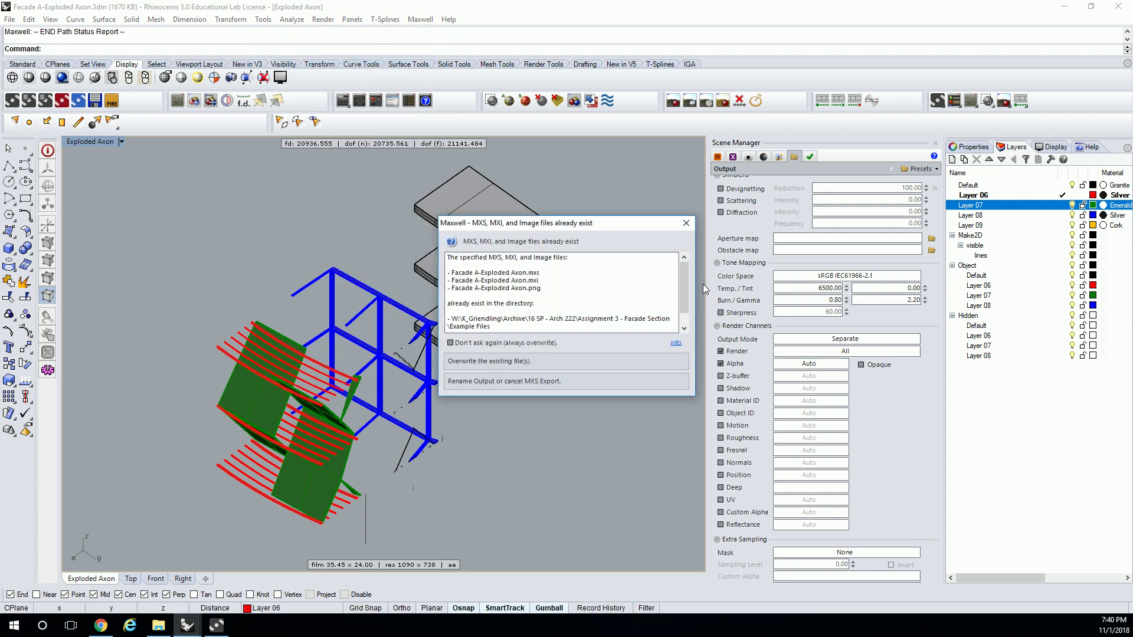
- Overwrite the existing Facade A-Exploded Axon .mxs, .mxi and .png files and zoom to inspect the black-background render
click(572, 362)
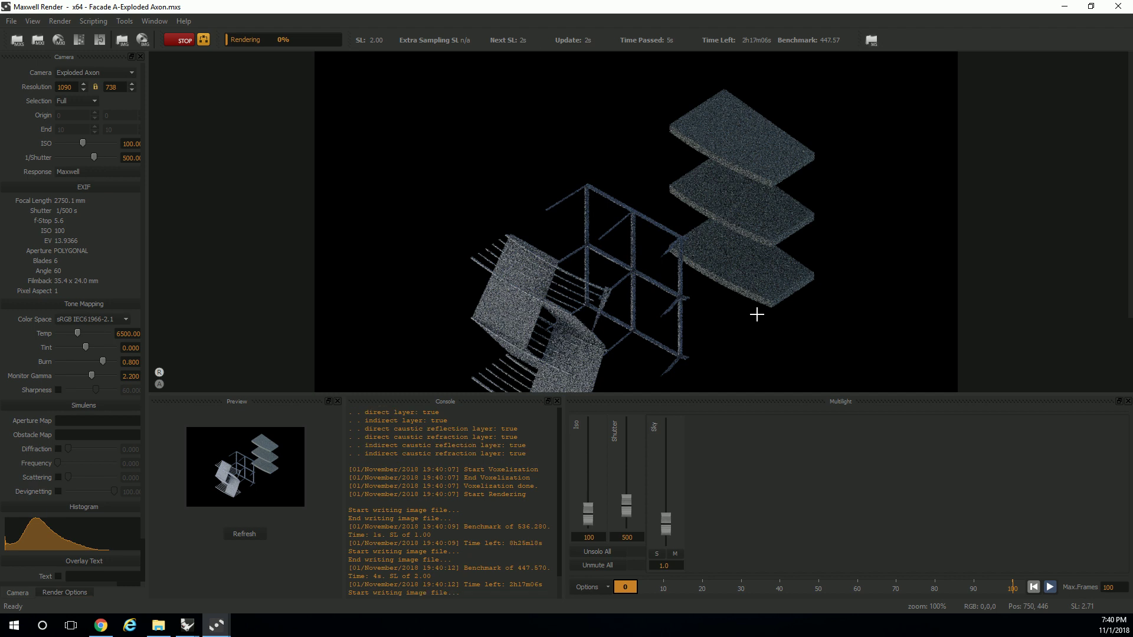
scroll(685, 219, down, 1)
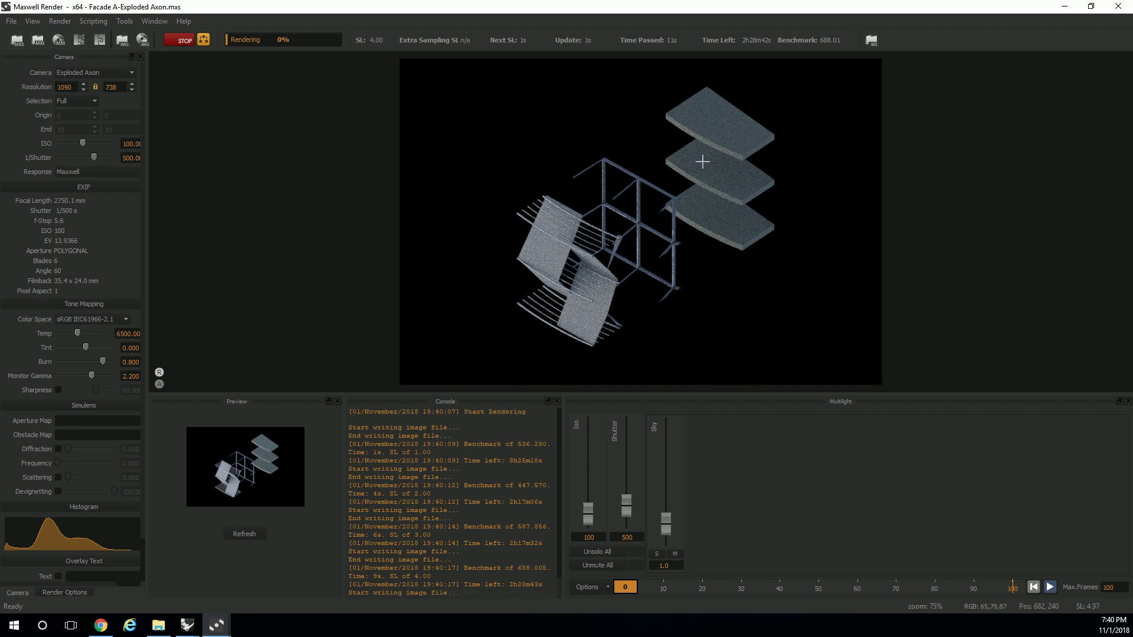
scroll(688, 212, up, 1)
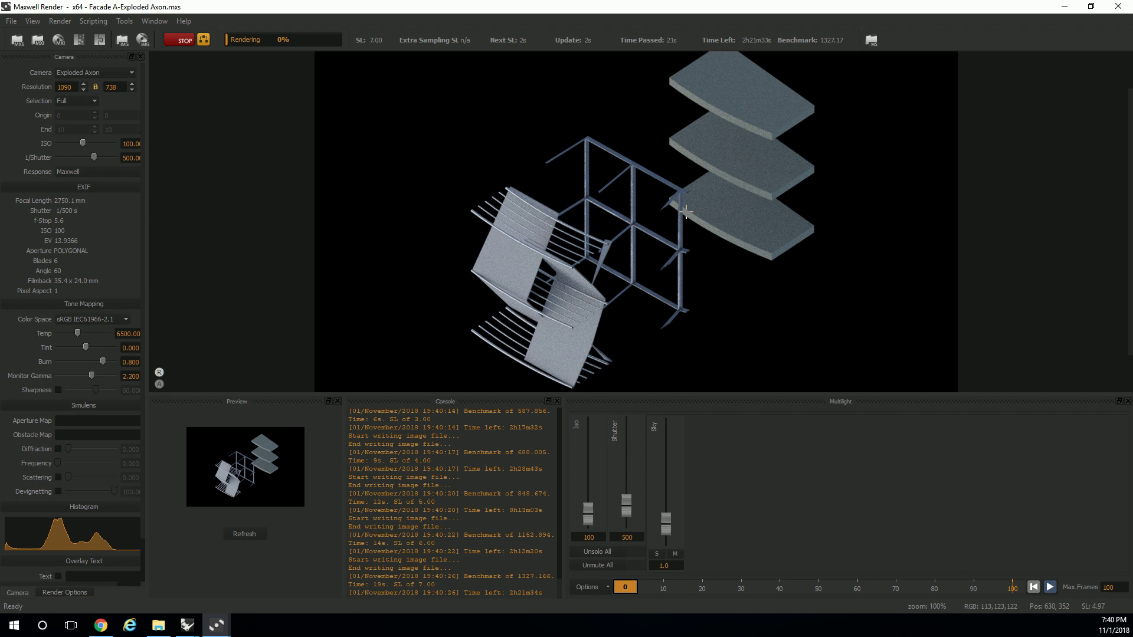
scroll(686, 211, up, 2)
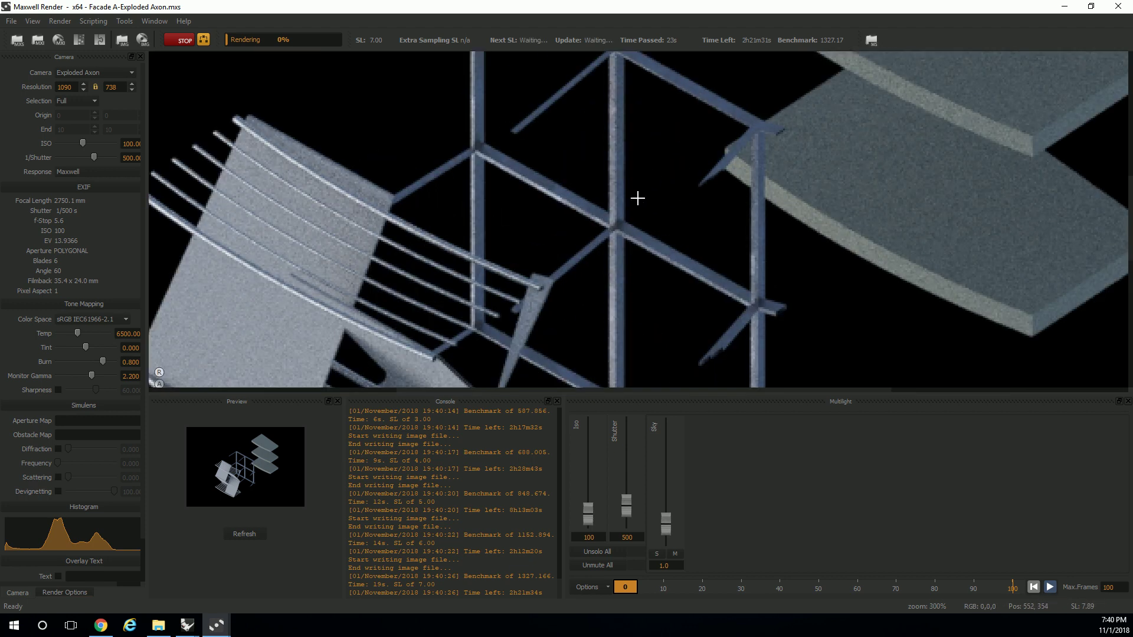
scroll(618, 218, down, 1)
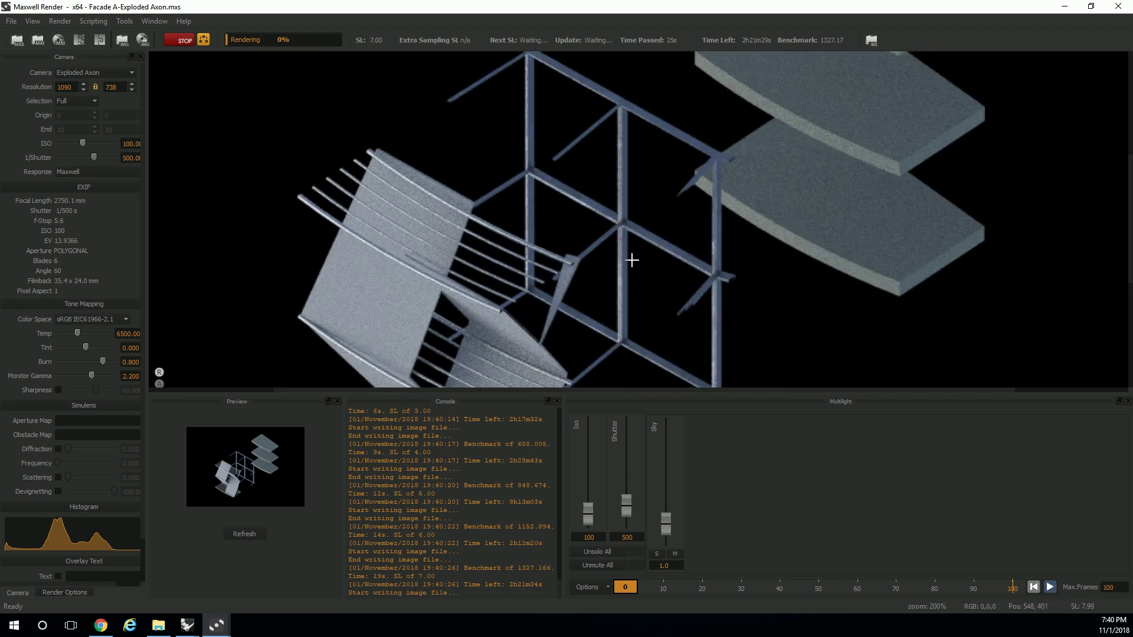
scroll(617, 268, up, 1)
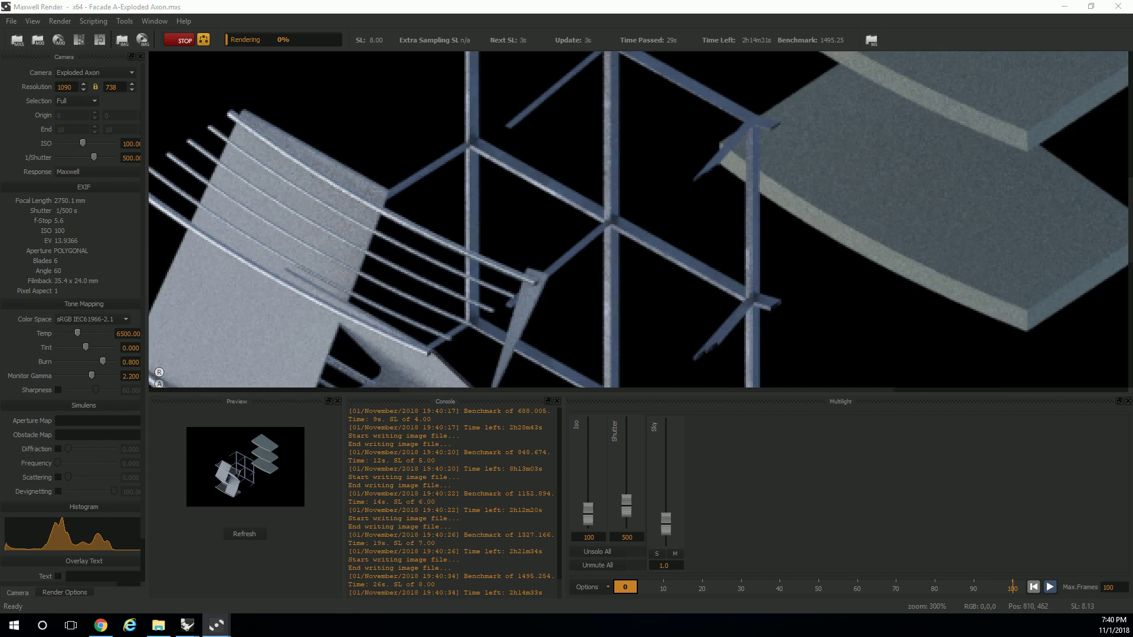
key(alt+Tab)
scroll(640, 251, up, 3)
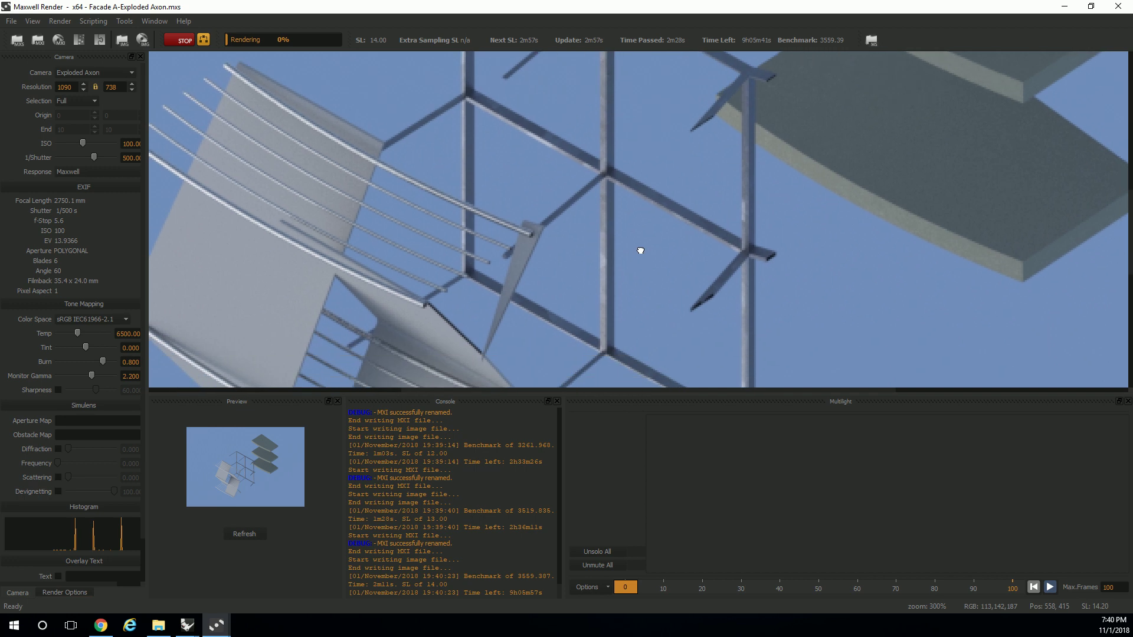